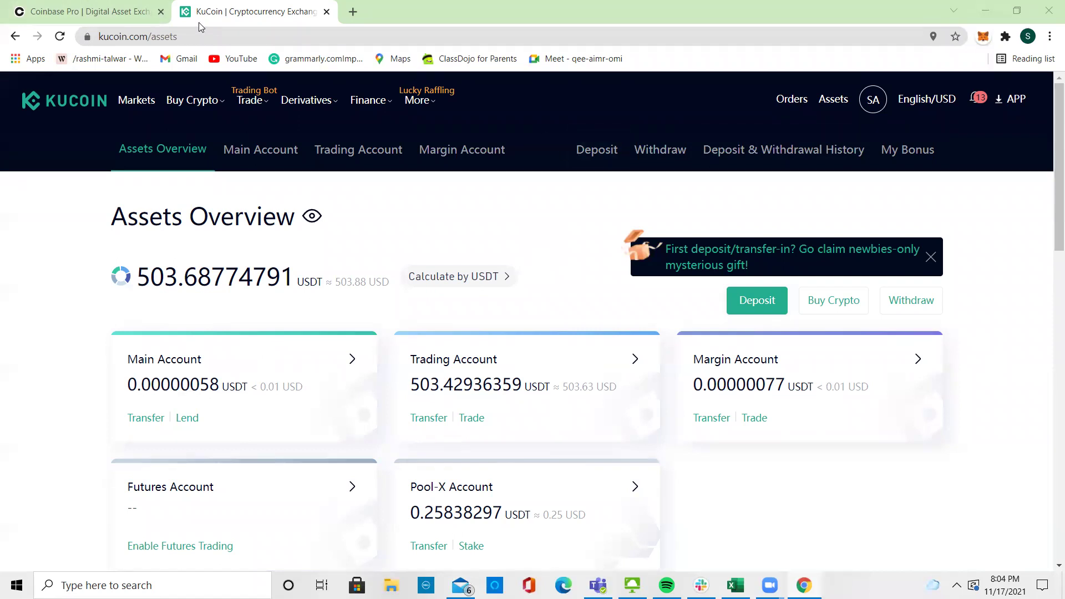
Step: Choose XLM (Stellar) as the KuCoin deposit coin and tick the deposit-risk acknowledgement
{"action": "left_click", "coordinate": [606, 153]}
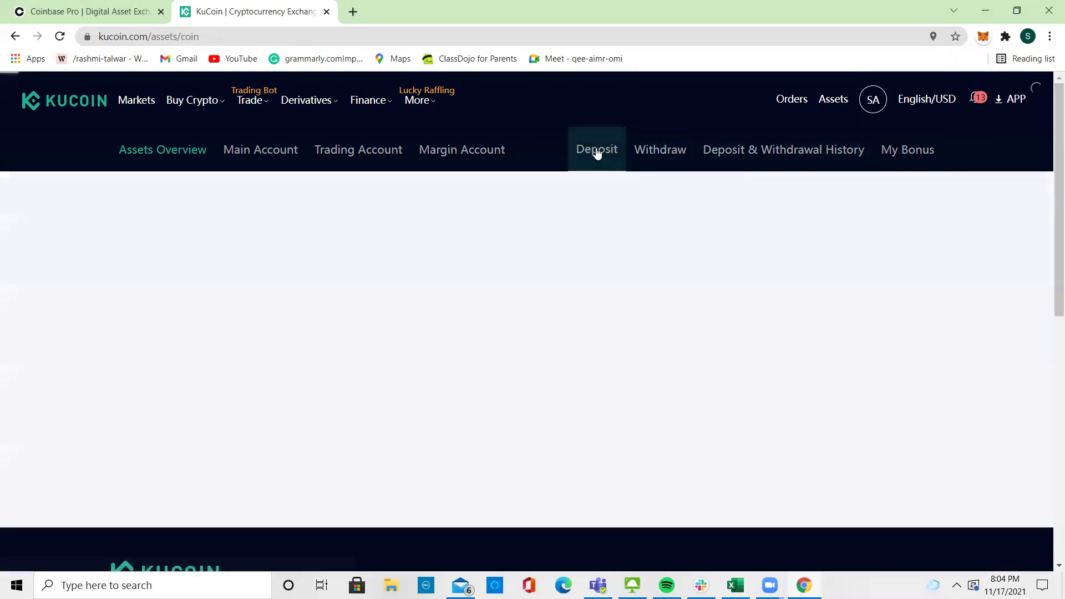
{"action": "scroll", "coordinate": [651, 214], "scroll_direction": "down", "scroll_amount": 2}
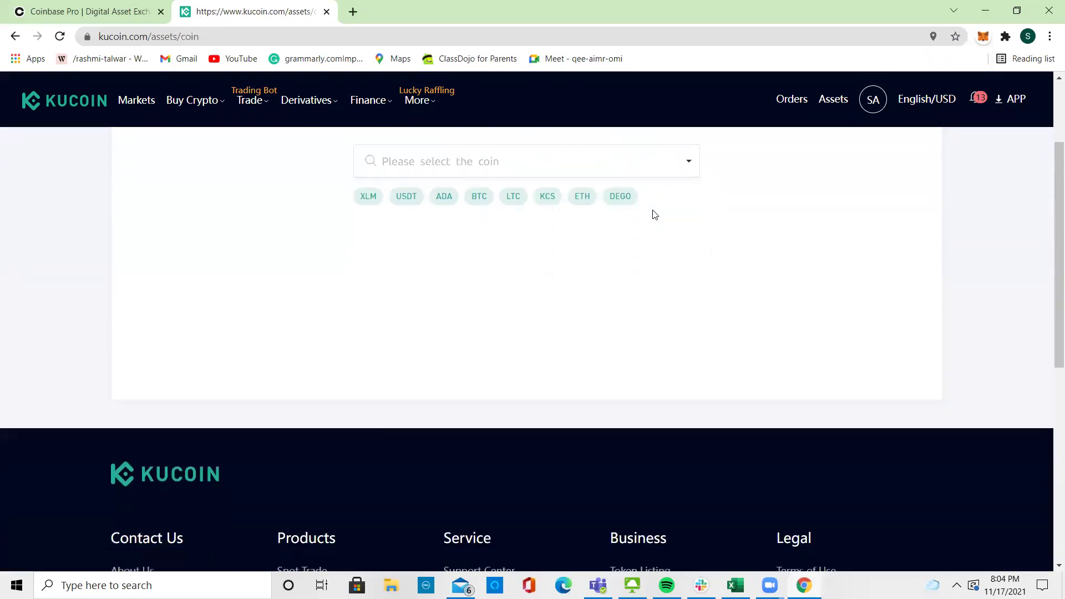
{"action": "scroll", "coordinate": [437, 321], "scroll_direction": "up", "scroll_amount": 2}
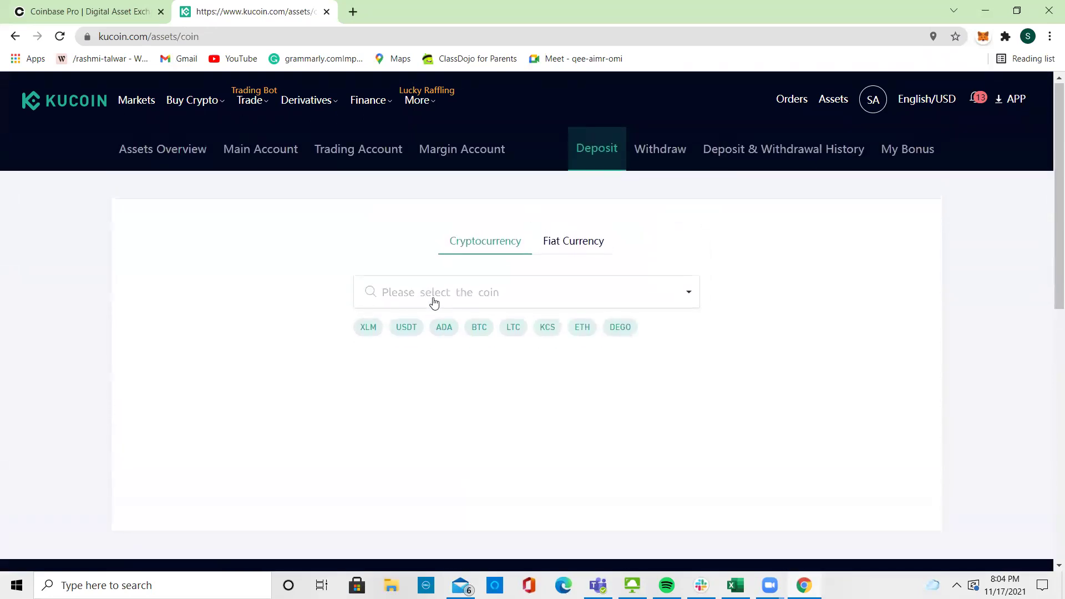
{"action": "left_click", "coordinate": [434, 303]}
{"action": "type", "text": "xlm"}
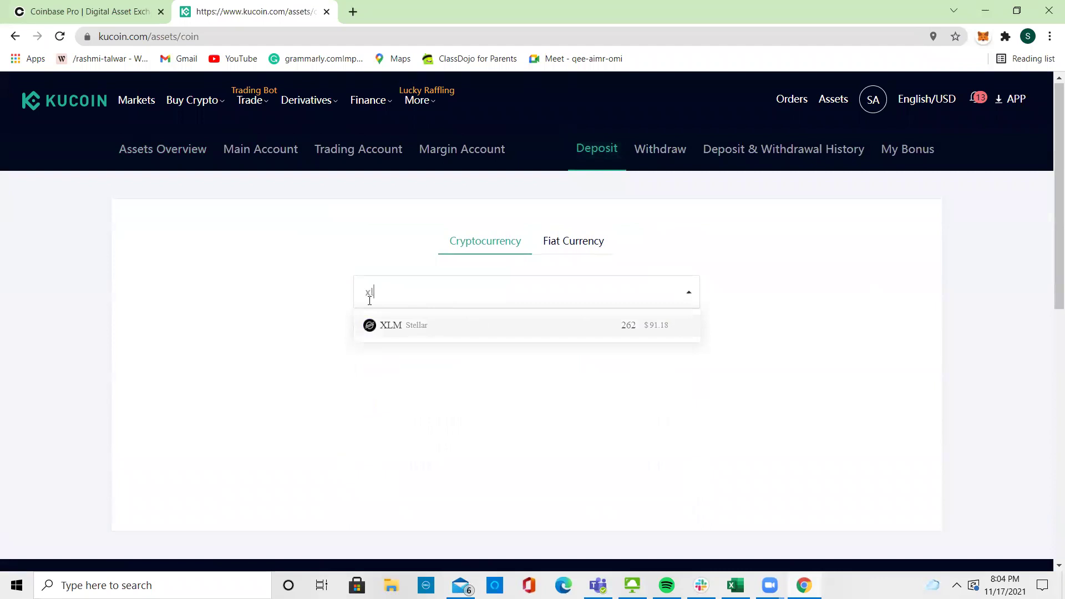
{"action": "left_click", "coordinate": [413, 329]}
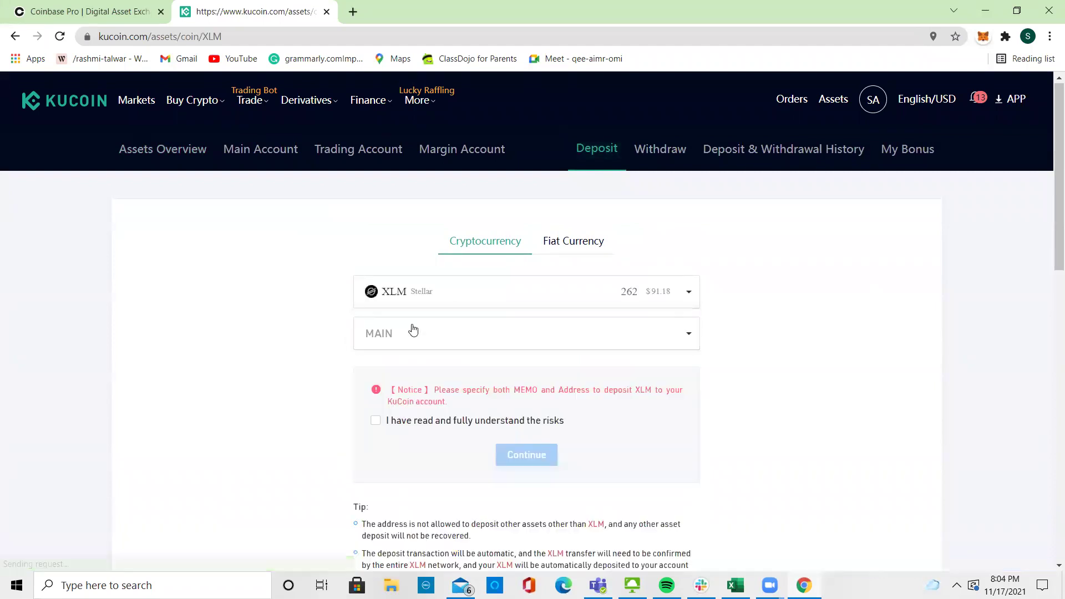
{"action": "scroll", "coordinate": [432, 340], "scroll_direction": "down", "scroll_amount": 1}
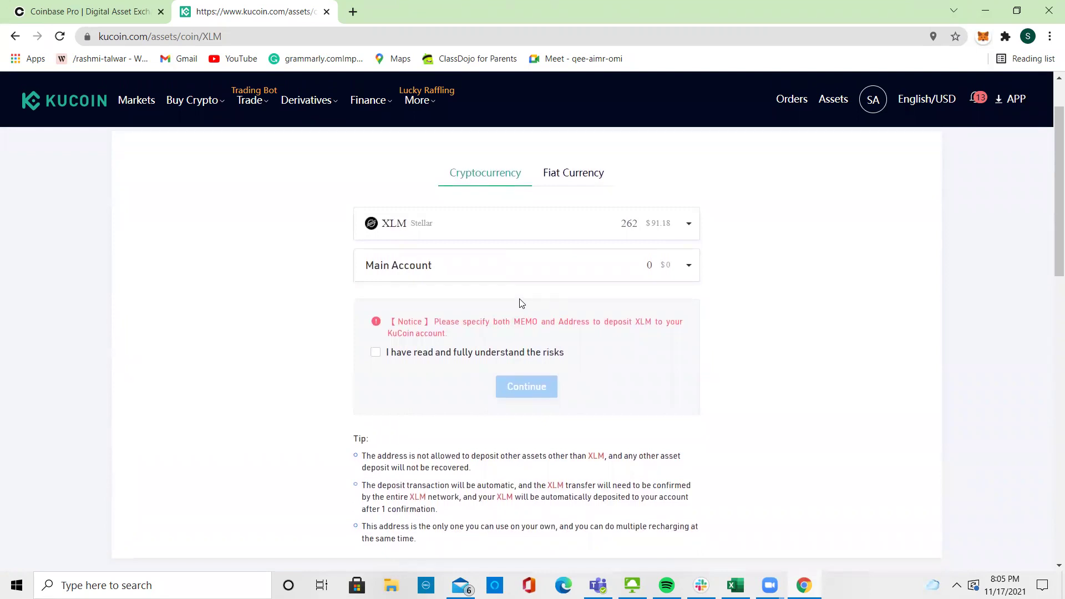
{"action": "left_click", "coordinate": [375, 352]}
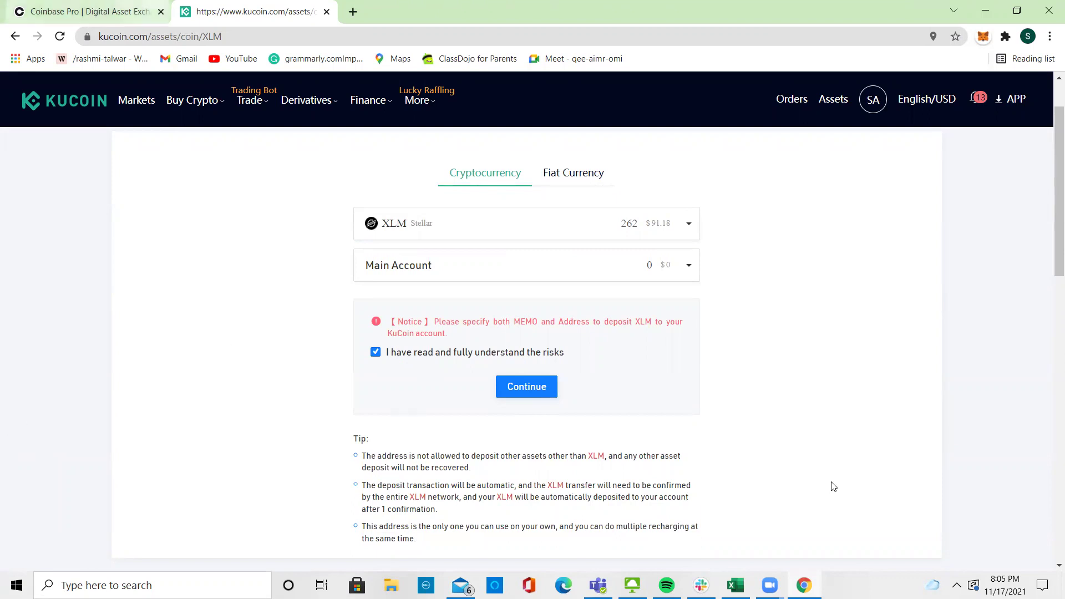
Step: Continue to the XLM deposit details and dismiss the memo-and-address notice
{"action": "left_click", "coordinate": [536, 396]}
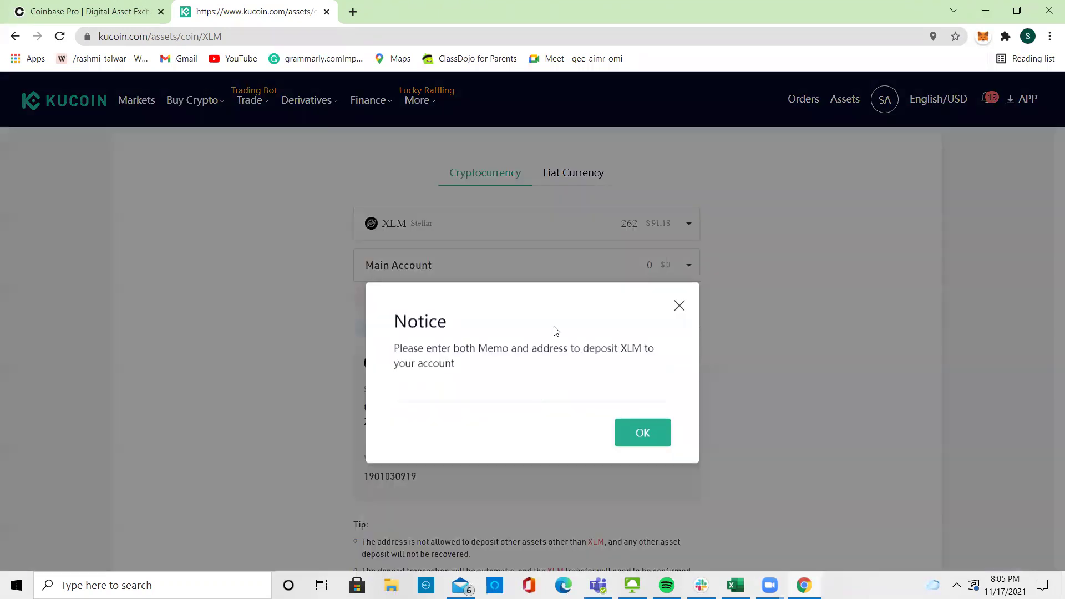
{"action": "left_click_drag", "start_coordinate": [395, 298], "coordinate": [463, 317]}
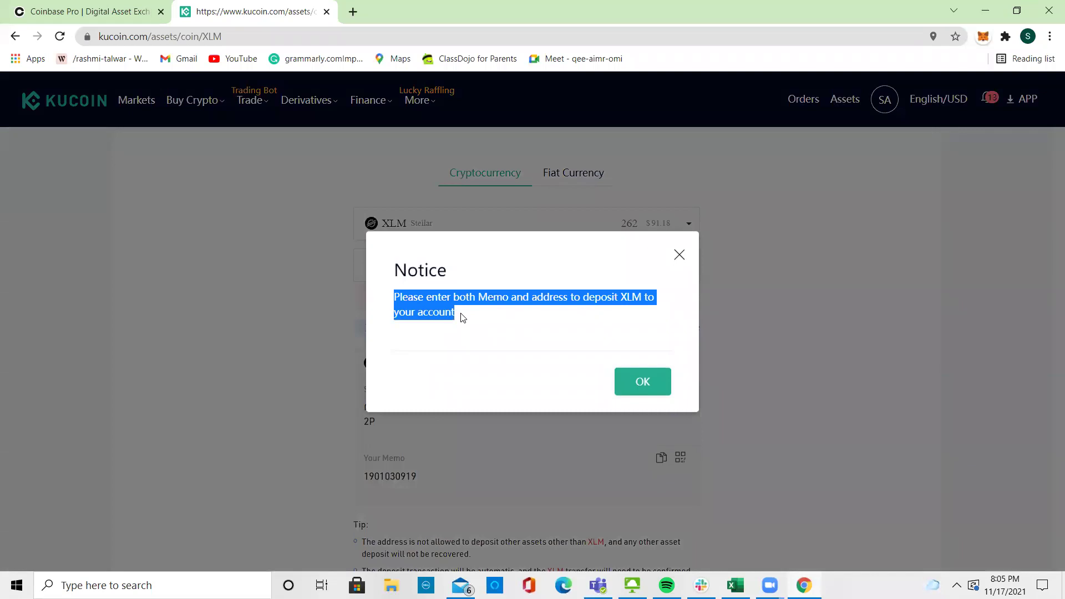
{"action": "left_click", "coordinate": [647, 388]}
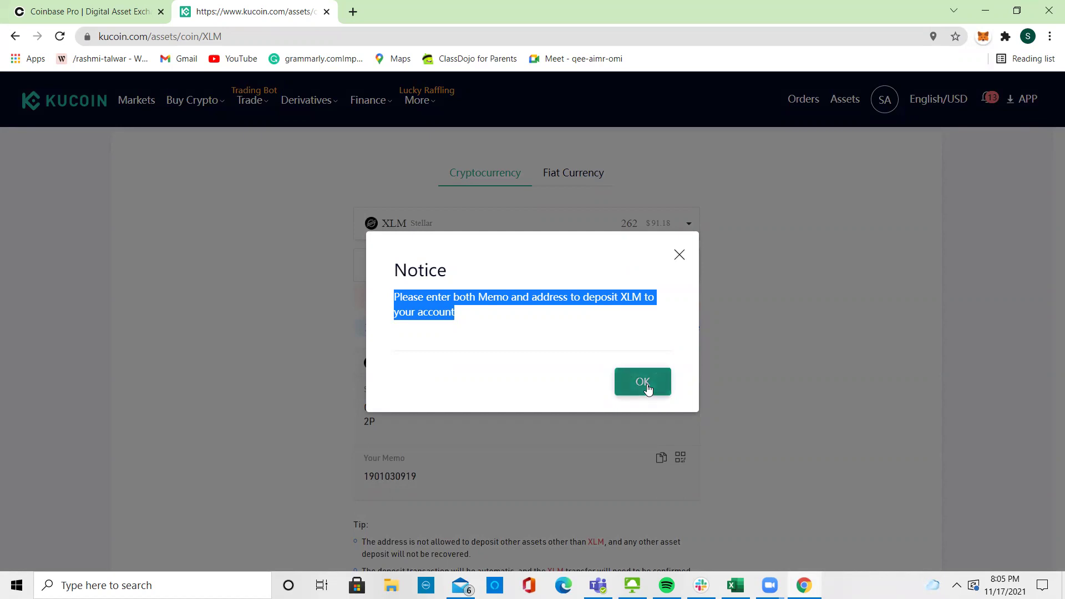
Step: Copy KuCoin's Stellar deposit address to the clipboard
{"action": "scroll", "coordinate": [637, 381], "scroll_direction": "down", "scroll_amount": 3}
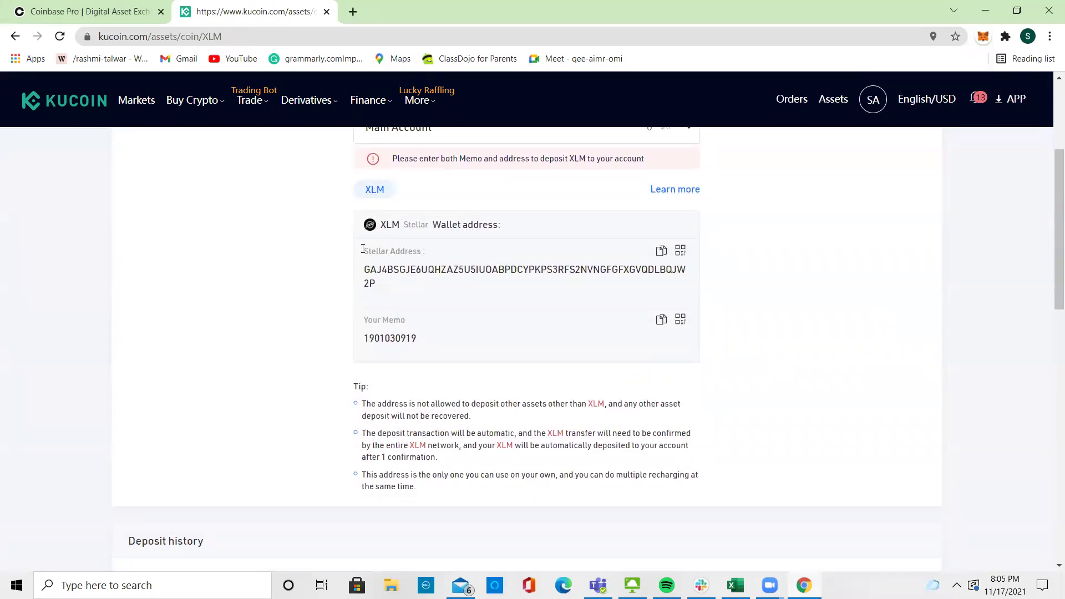
{"action": "left_click_drag", "start_coordinate": [363, 250], "coordinate": [0, 444]}
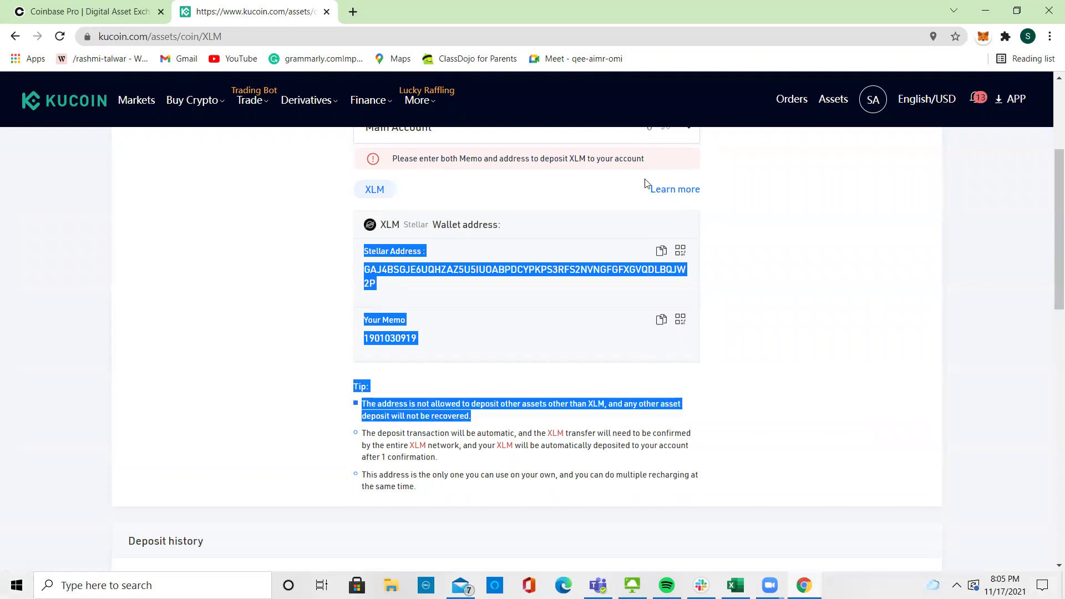
{"action": "left_click", "coordinate": [637, 286]}
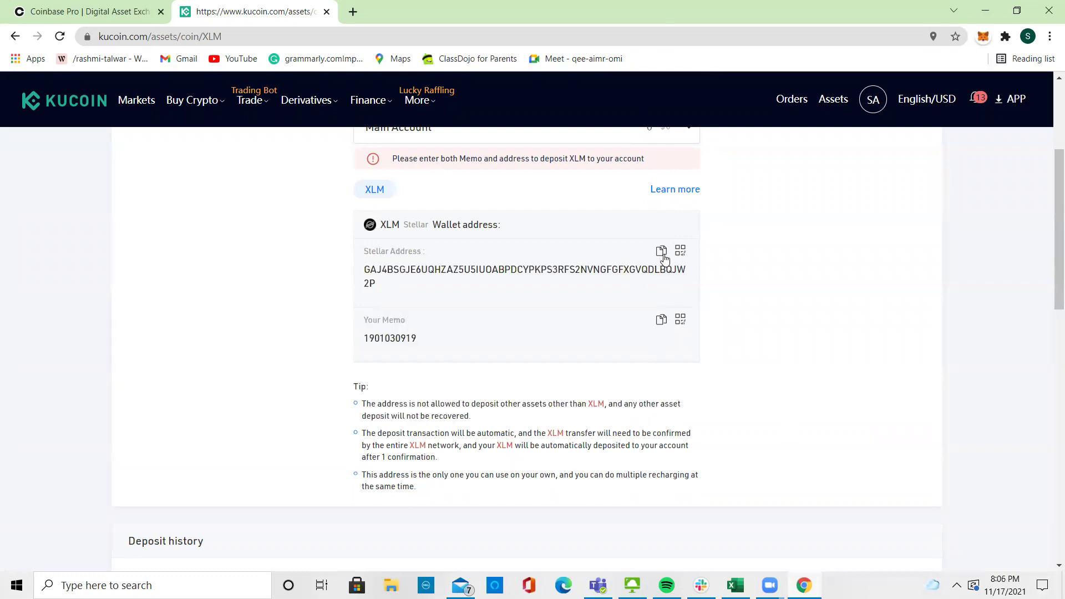
{"action": "left_click", "coordinate": [661, 252]}
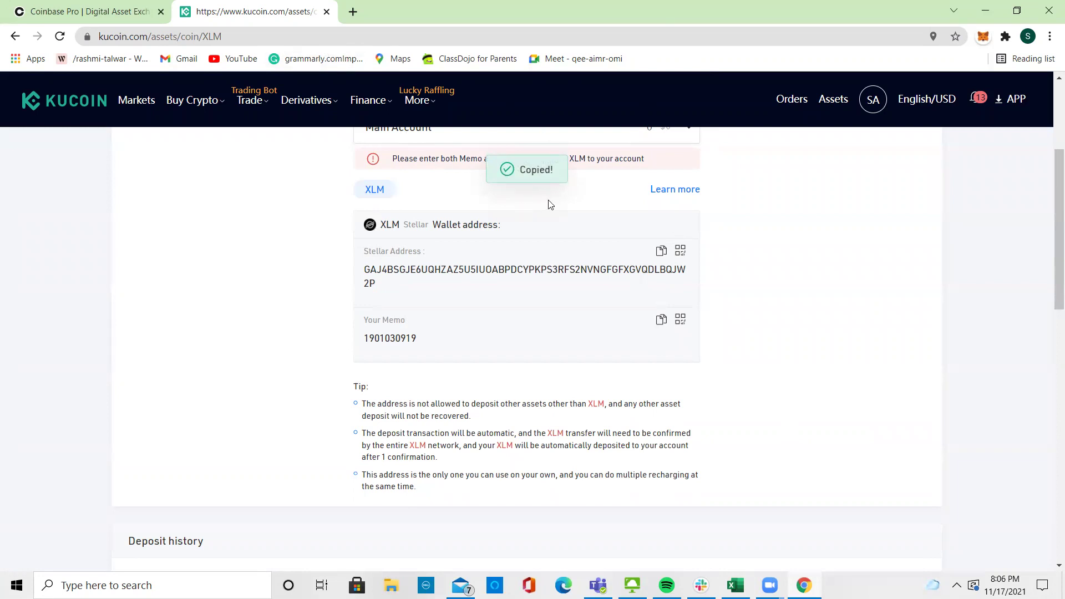
Step: Switch to Coinbase Pro and open the Address Book from the account menu
{"action": "left_click", "coordinate": [138, 13]}
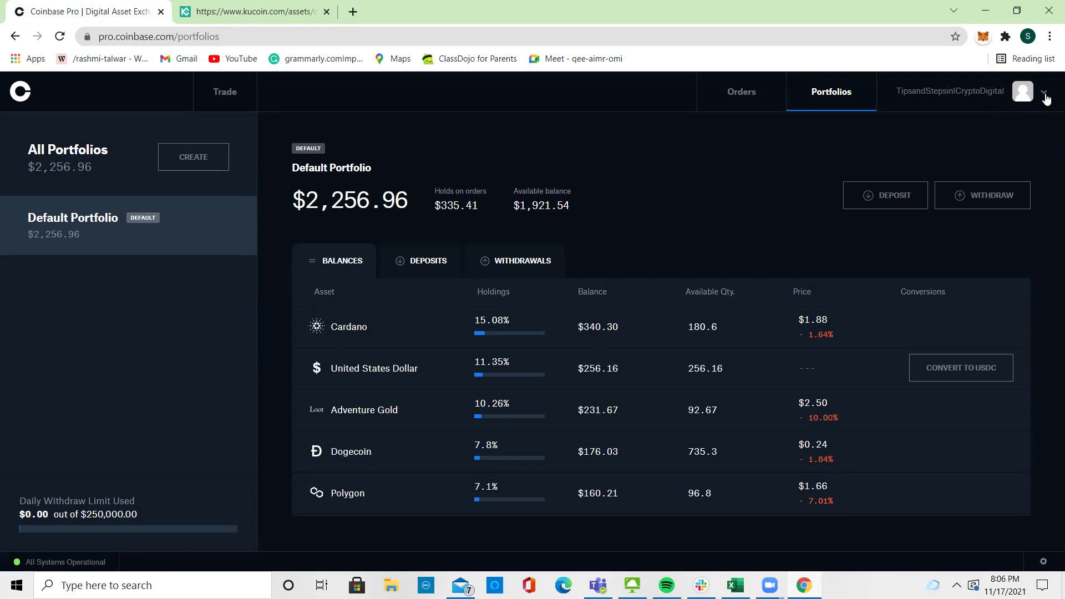
{"action": "left_click", "coordinate": [1045, 96]}
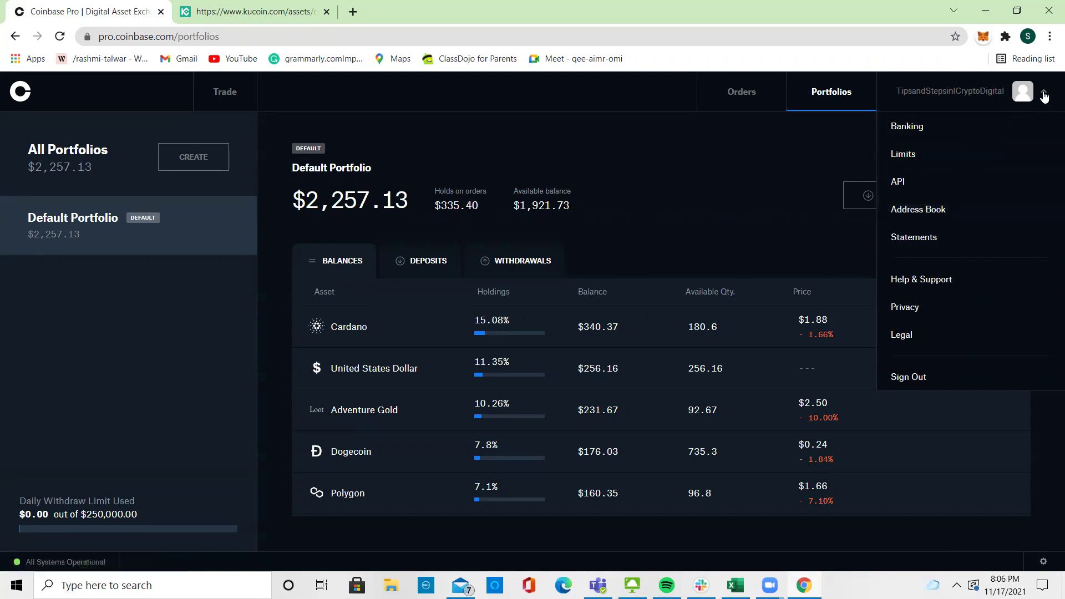
{"action": "left_click", "coordinate": [1042, 92]}
{"action": "left_click", "coordinate": [1042, 96]}
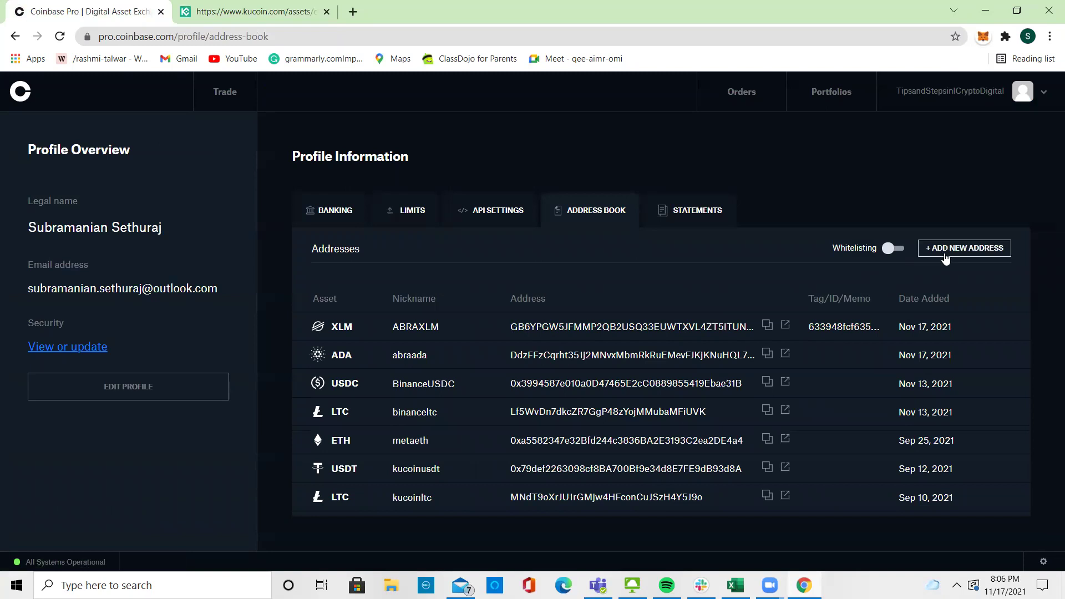
Step: Add a new XLM withdrawal address nicknamed 'KucoinXLM' with the pasted KuCoin deposit address
{"action": "left_click", "coordinate": [930, 255]}
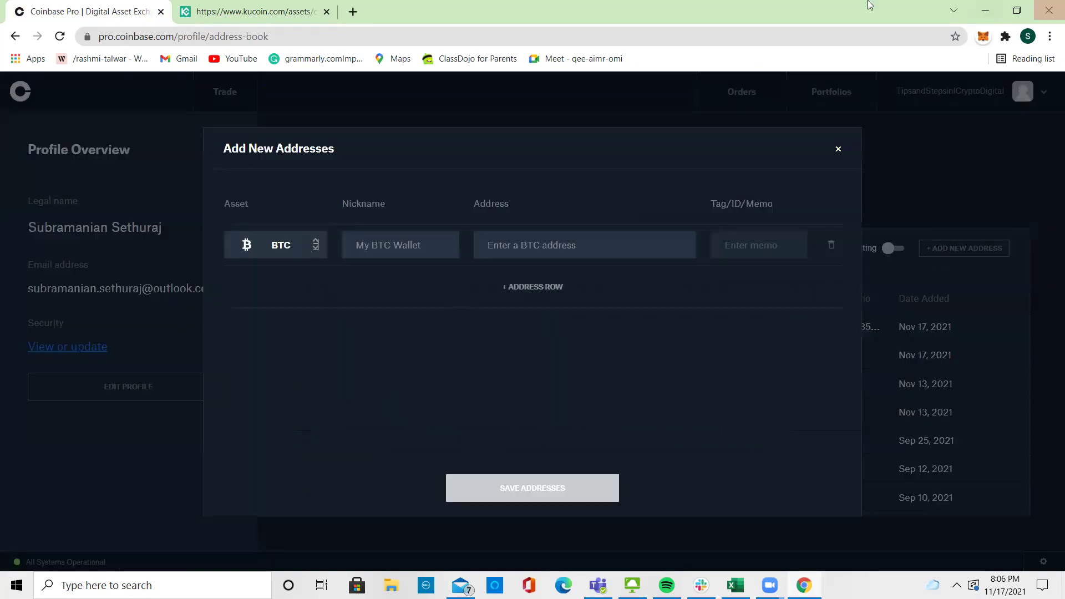
{"action": "left_click", "coordinate": [298, 251]}
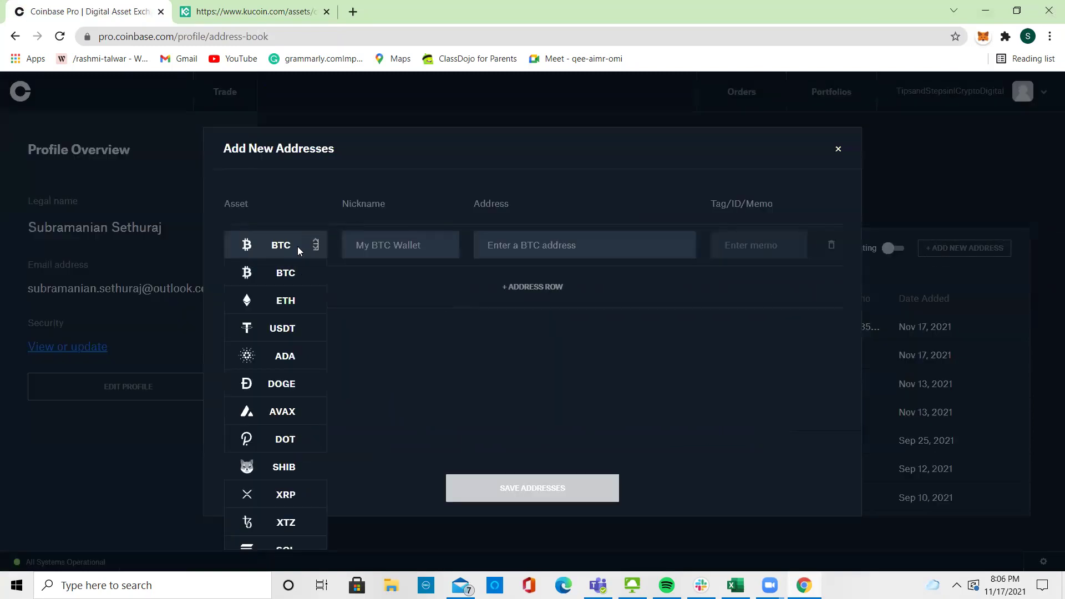
{"action": "scroll", "coordinate": [298, 250], "scroll_direction": "down", "scroll_amount": 5}
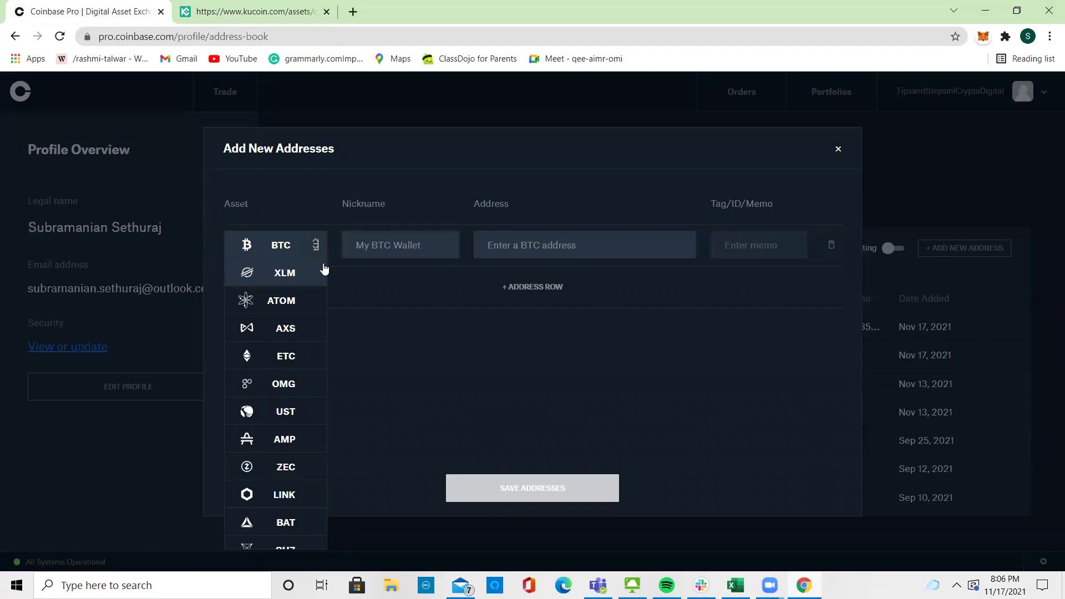
{"action": "left_click", "coordinate": [292, 272]}
{"action": "left_click", "coordinate": [409, 249]}
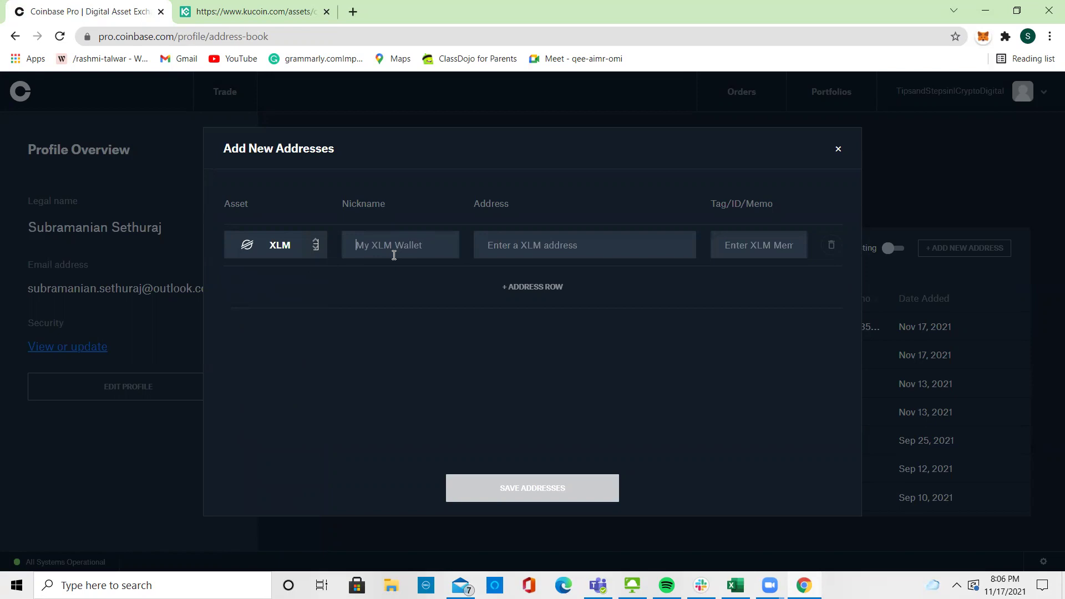
{"action": "type", "text": "KucoinXLM"}
{"action": "key", "text": "ctrl+v"}
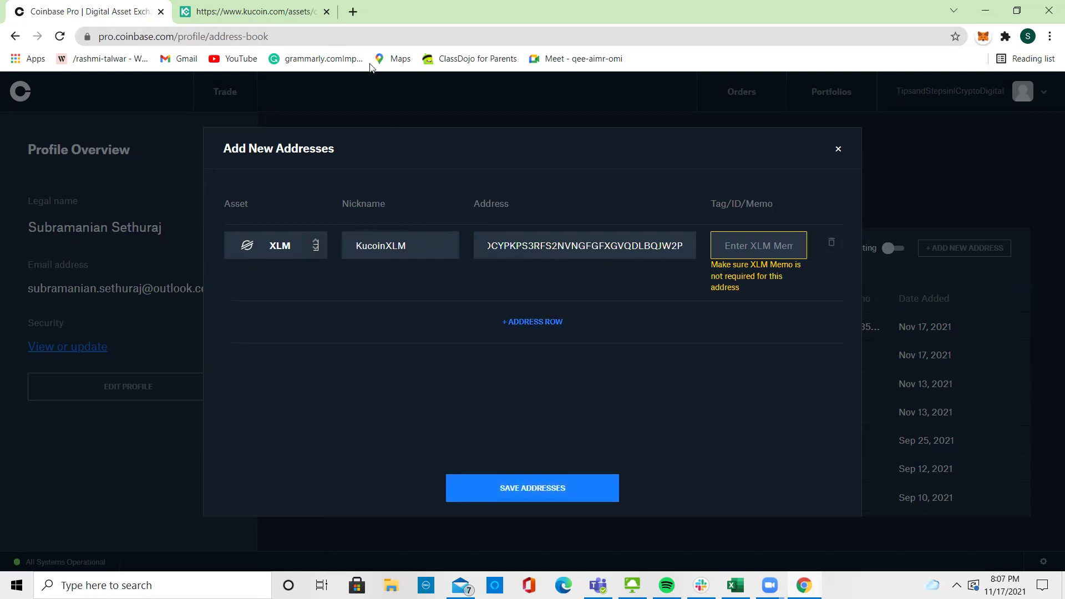
Step: Copy the KuCoin XLM deposit memo into the Tag/ID/Memo field and save the address
{"action": "left_click", "coordinate": [269, 11]}
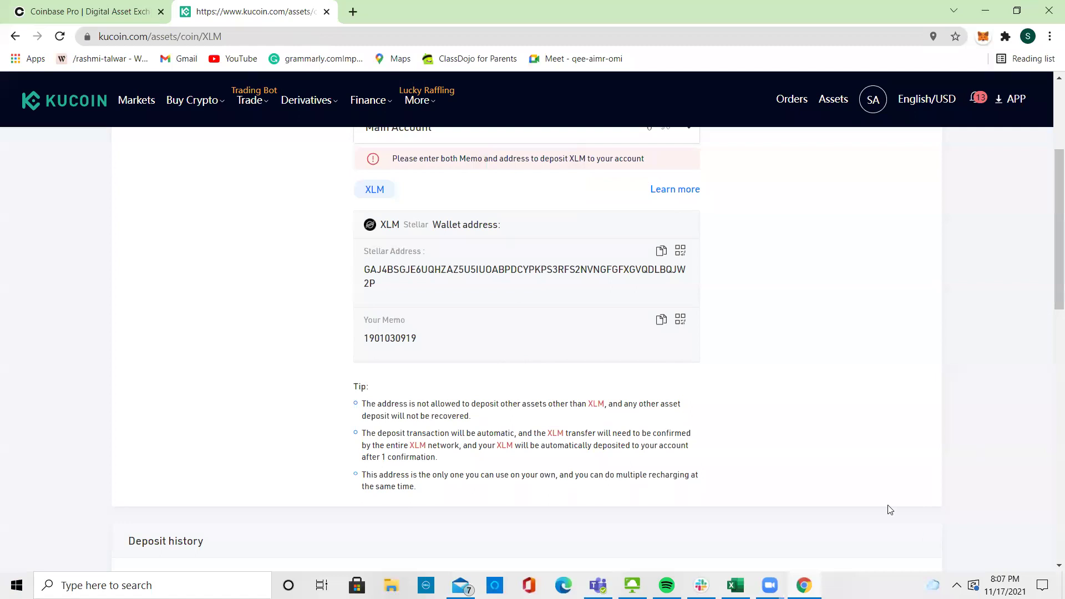
{"action": "left_click", "coordinate": [663, 325]}
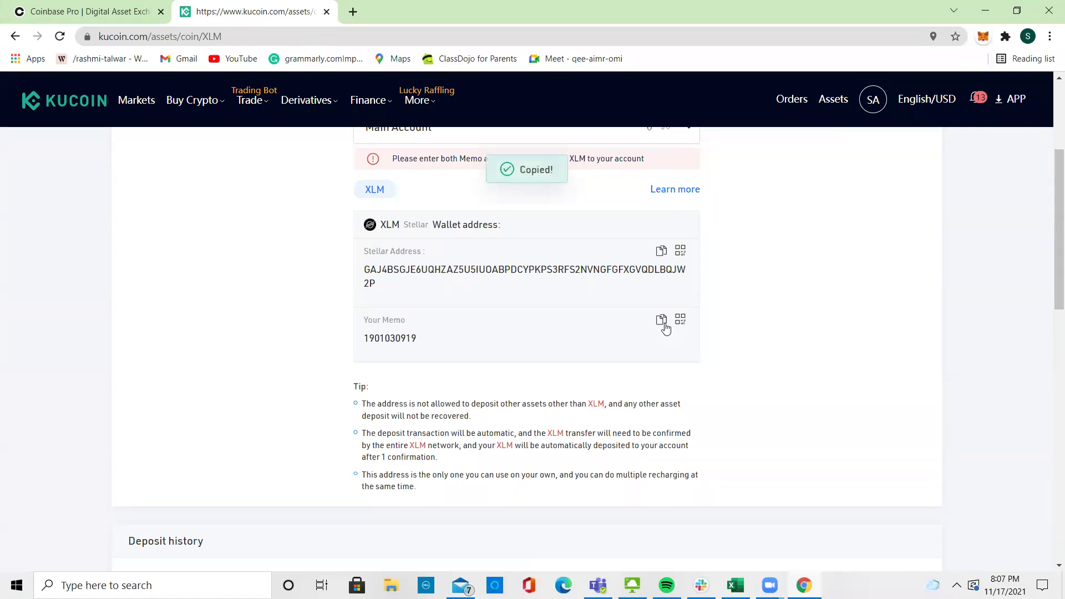
{"action": "left_click", "coordinate": [102, 15]}
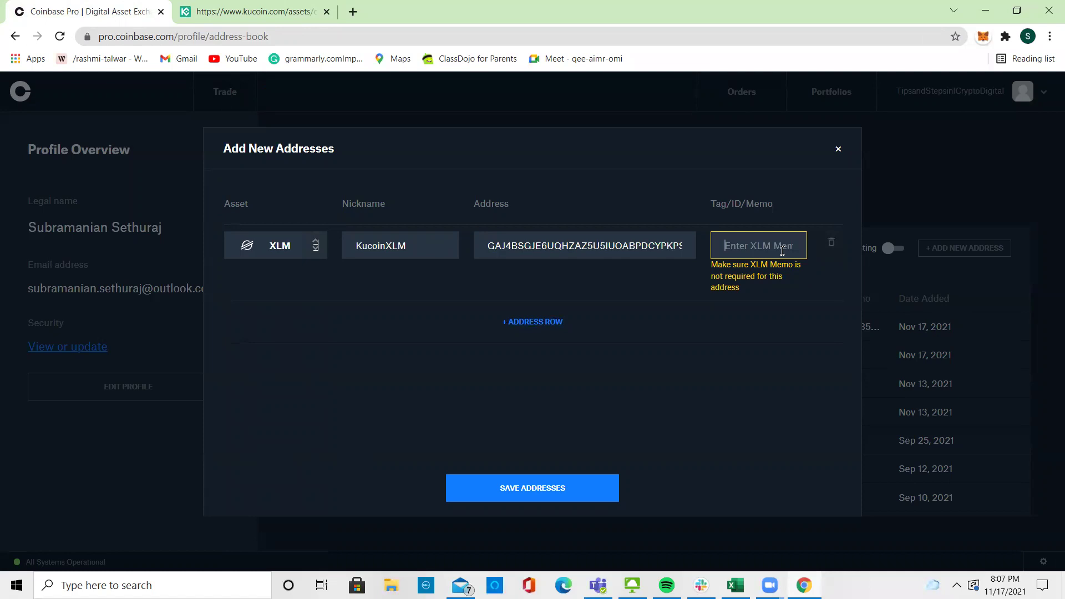
{"action": "key", "text": "ctrl+v"}
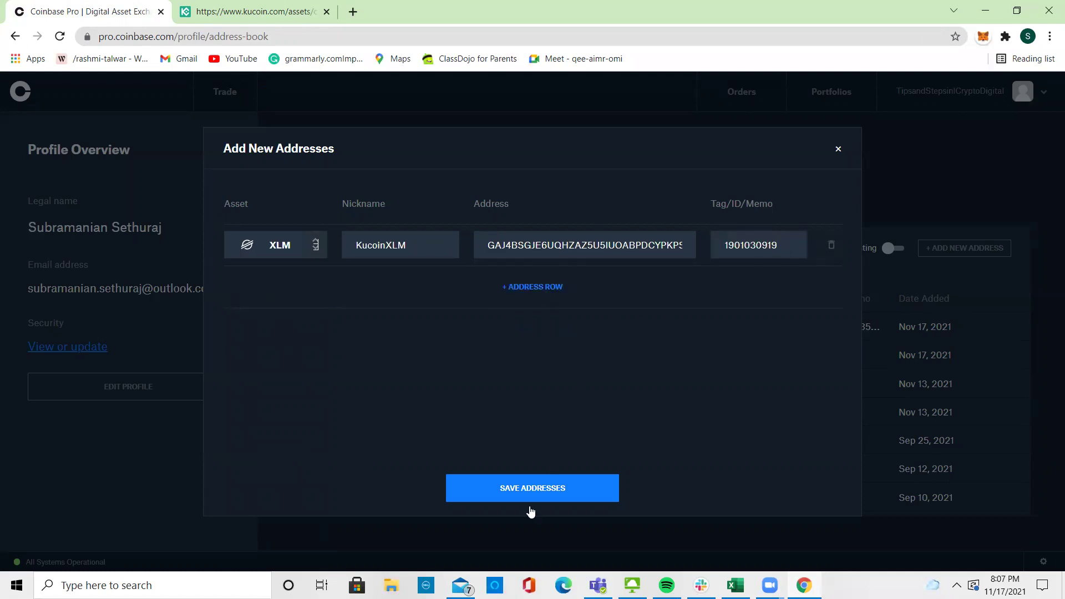
{"action": "left_click", "coordinate": [537, 492]}
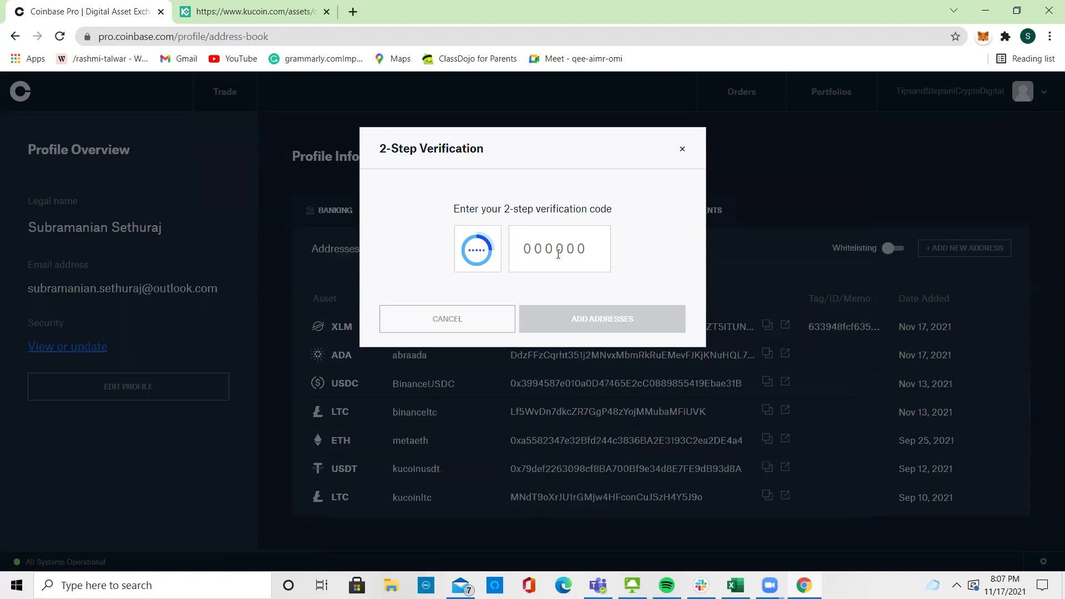
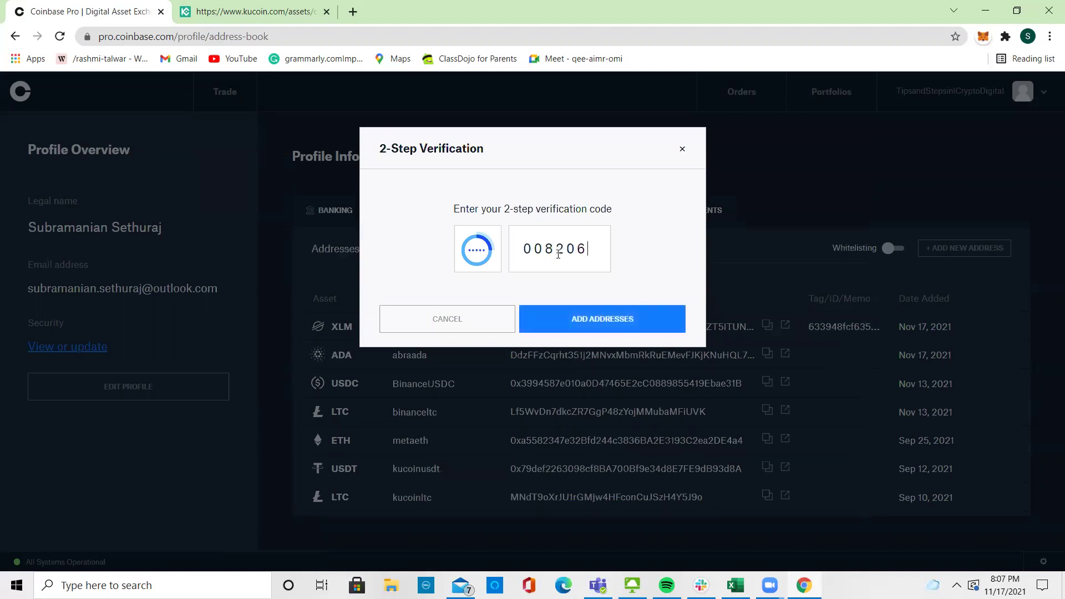
Step: Enter the 2-step verification code, retrying with a fresh code after the first is rejected
{"action": "left_click", "coordinate": [622, 327]}
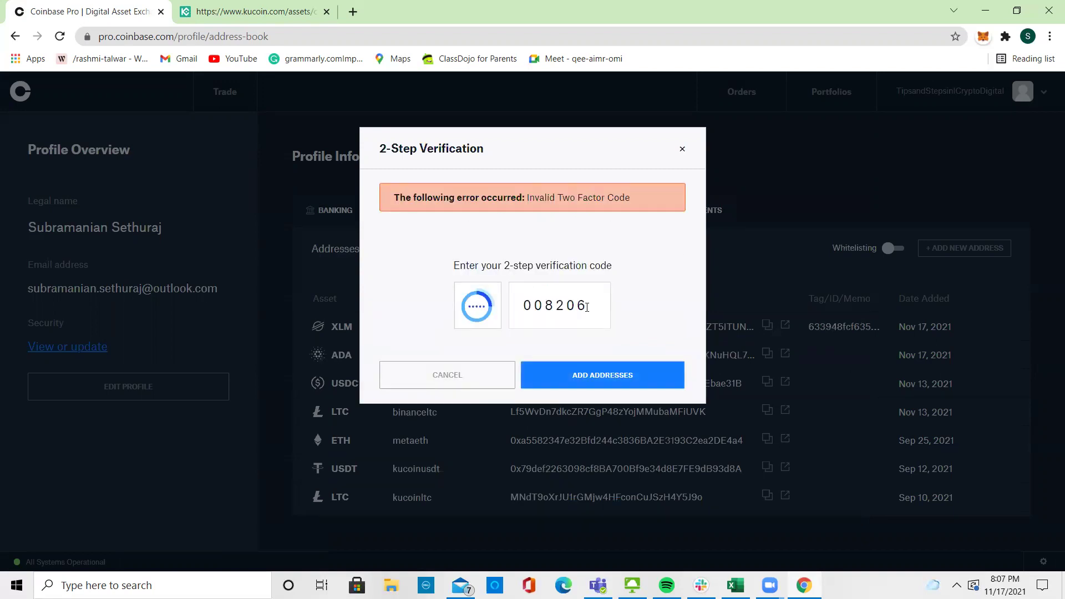
{"action": "left_click_drag", "start_coordinate": [586, 306], "coordinate": [477, 313]}
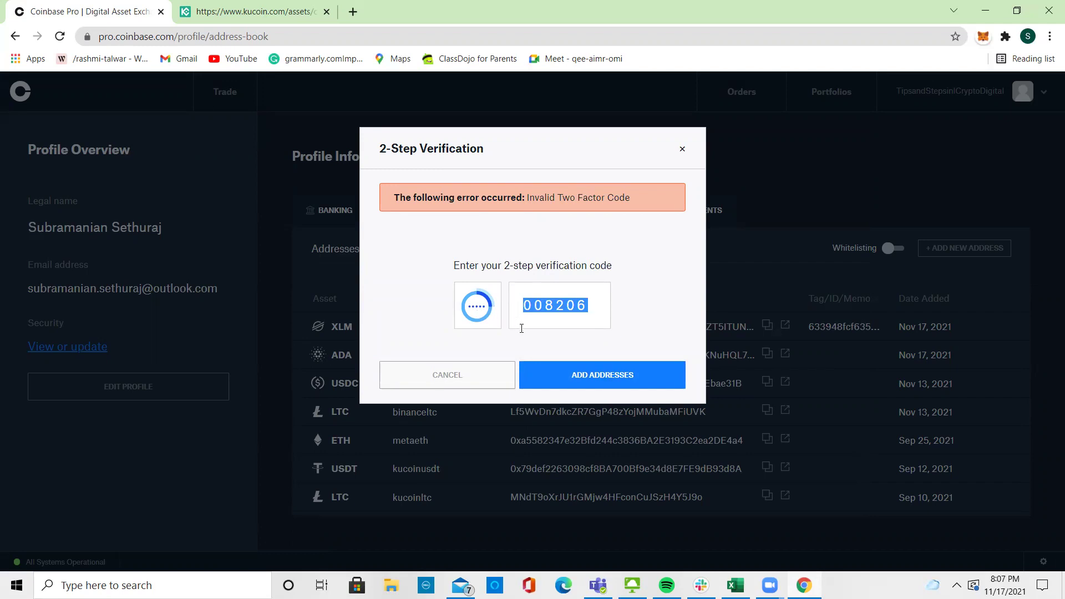
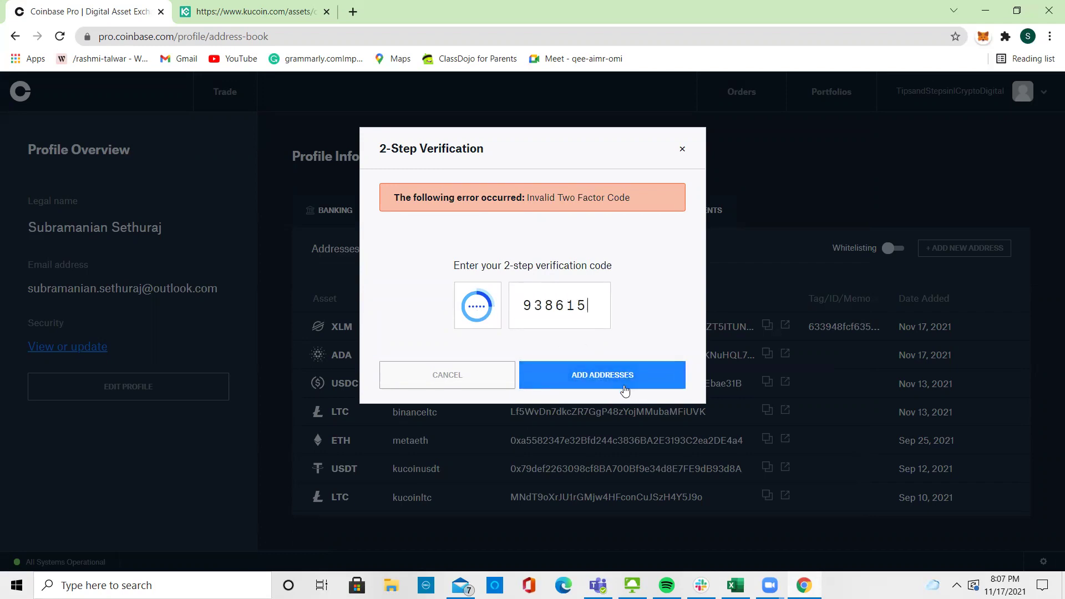
{"action": "left_click", "coordinate": [625, 391]}
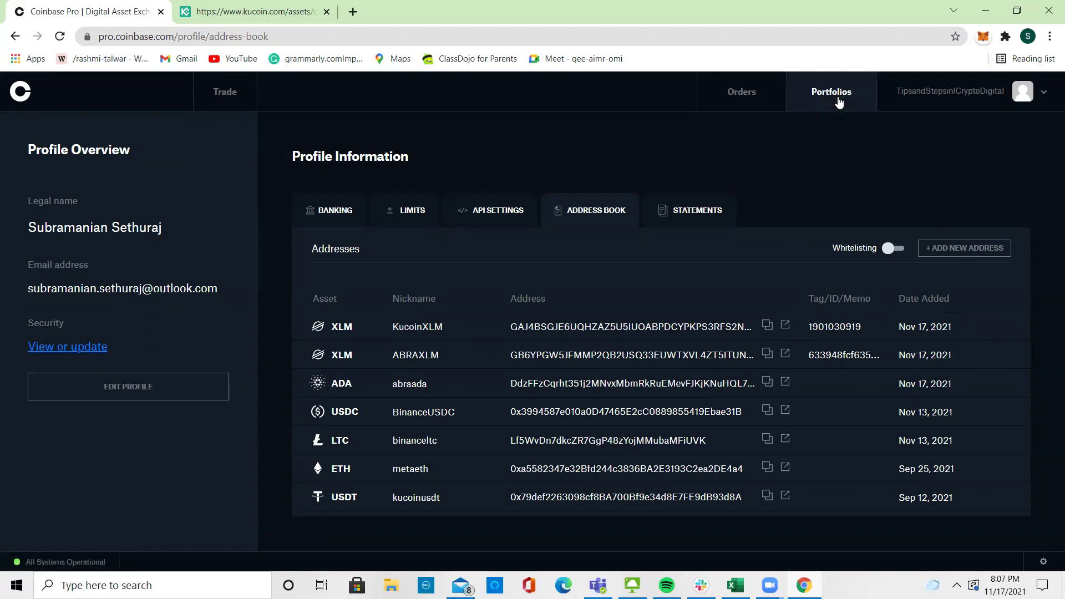
Step: Start an XLM (Stellar) withdrawal from the Default Portfolio on the Portfolios page
{"action": "left_click", "coordinate": [839, 100]}
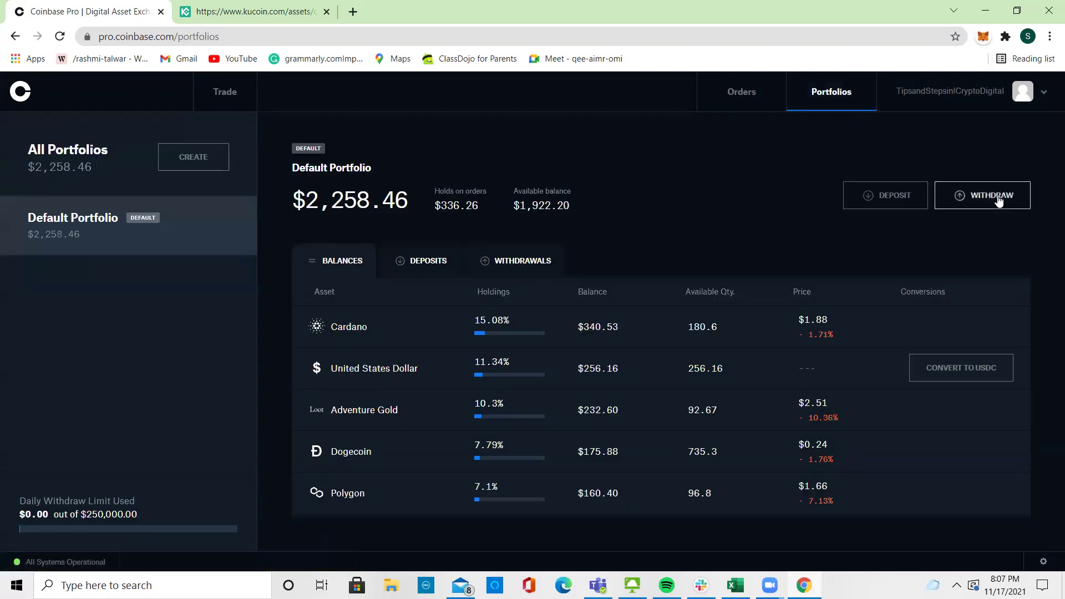
{"action": "left_click", "coordinate": [996, 200]}
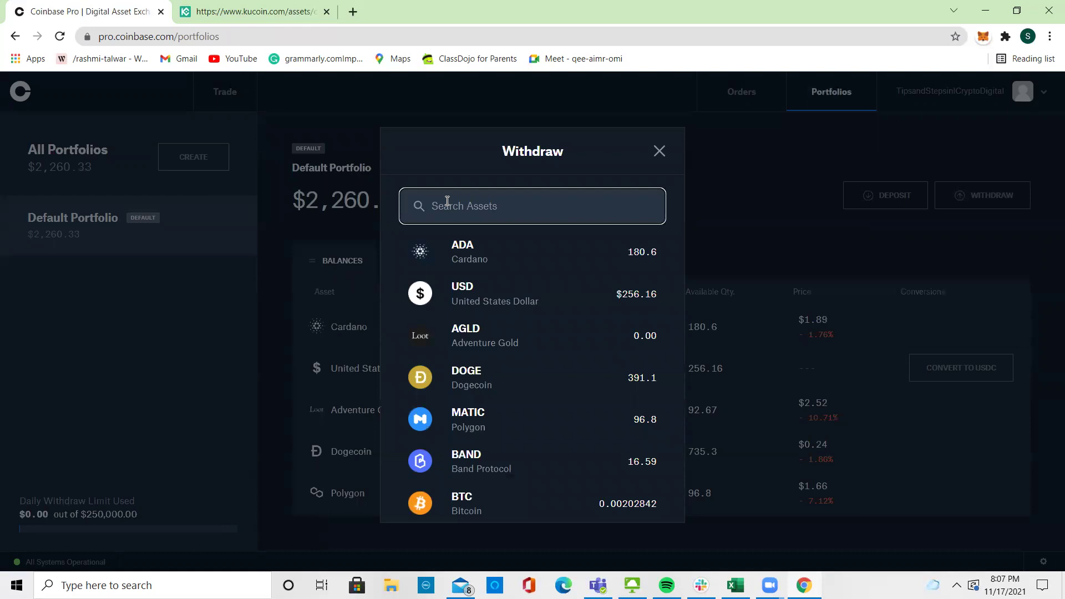
{"action": "type", "text": "xlm"}
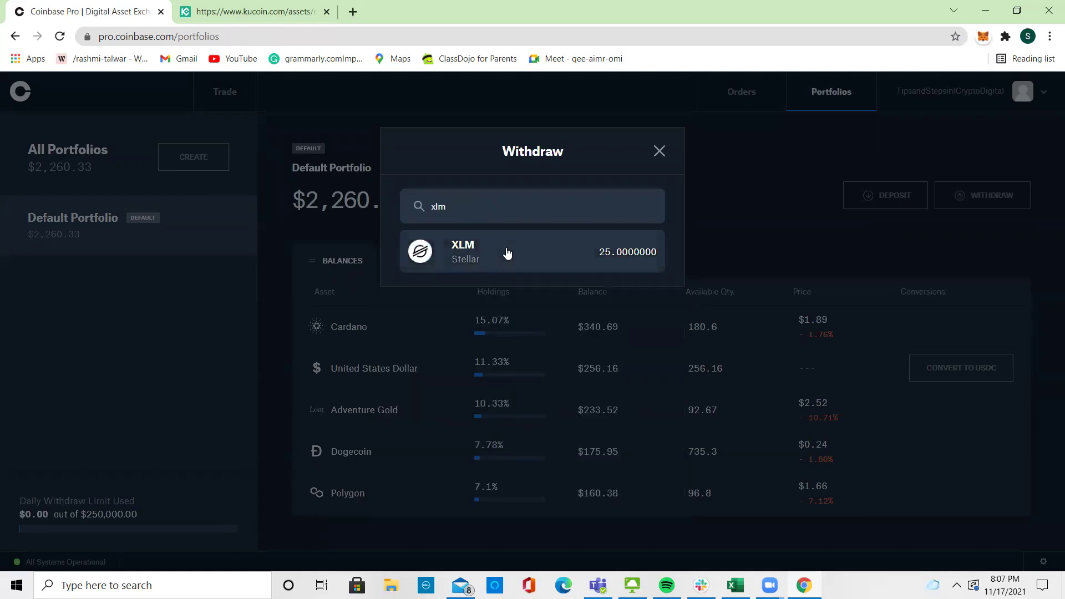
{"action": "left_click", "coordinate": [507, 254]}
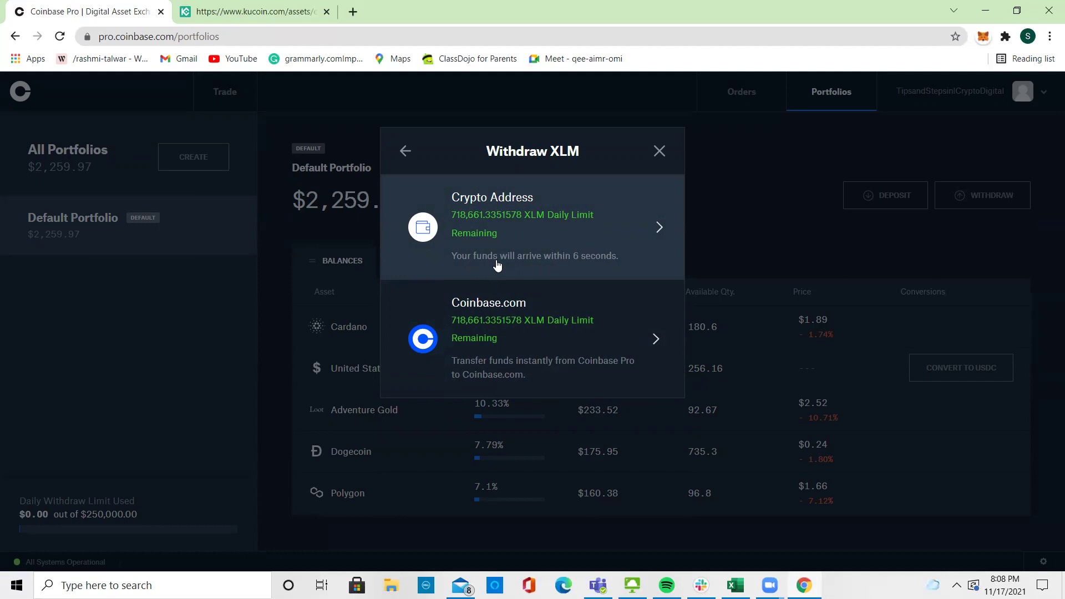
Step: Send to a crypto address and pick the saved KucoinXLM destination
{"action": "left_click", "coordinate": [524, 224]}
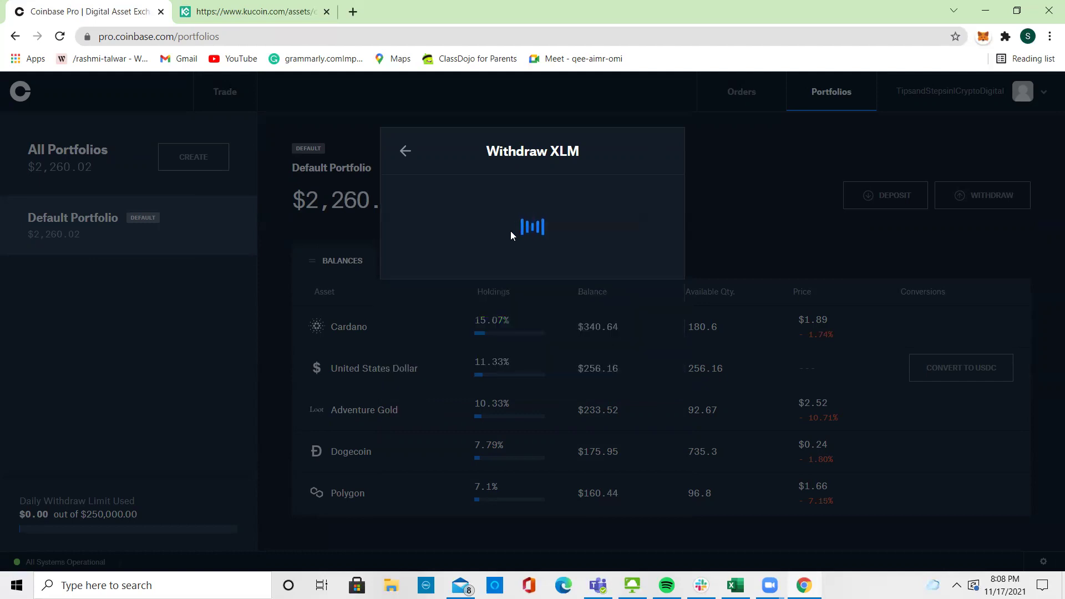
{"action": "left_click", "coordinate": [454, 308]}
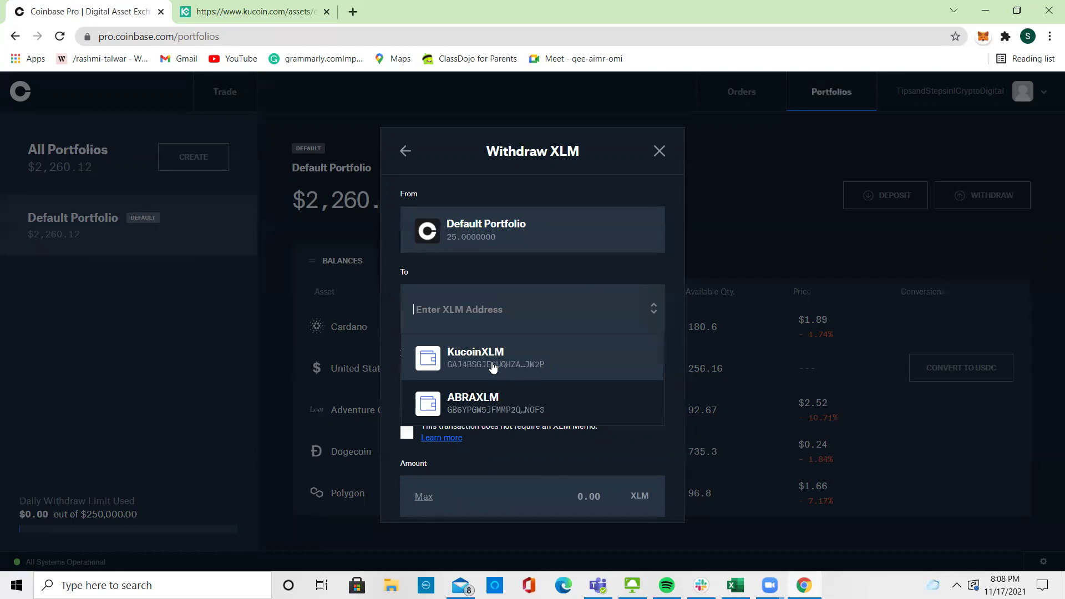
{"action": "left_click", "coordinate": [492, 366]}
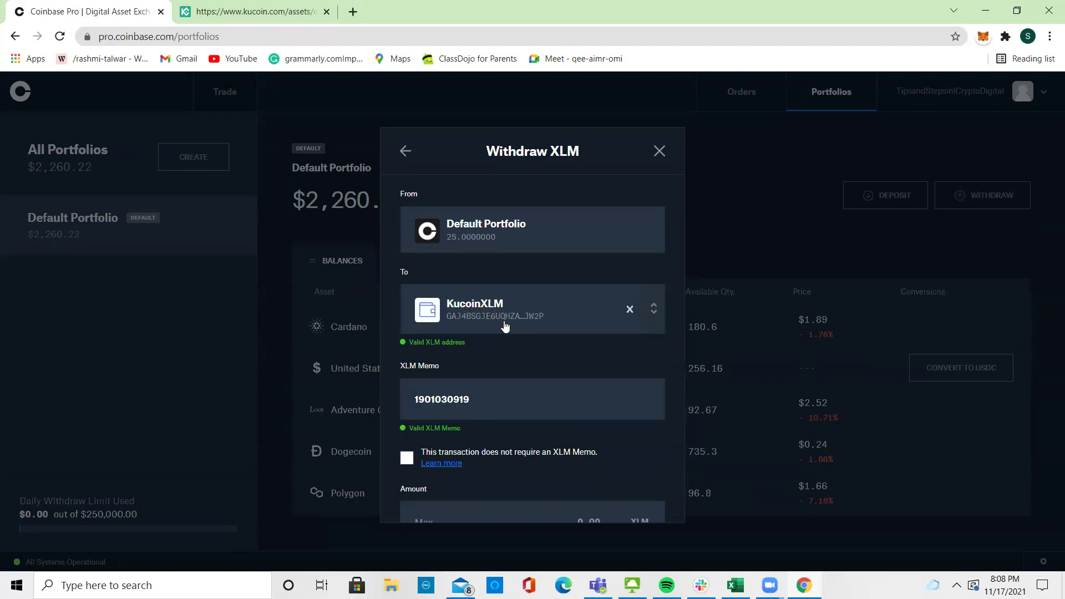
Step: Enter 25 XLM as the amount and check the zero fee and 6-second processing time
{"action": "scroll", "coordinate": [490, 380], "scroll_direction": "down", "scroll_amount": 4}
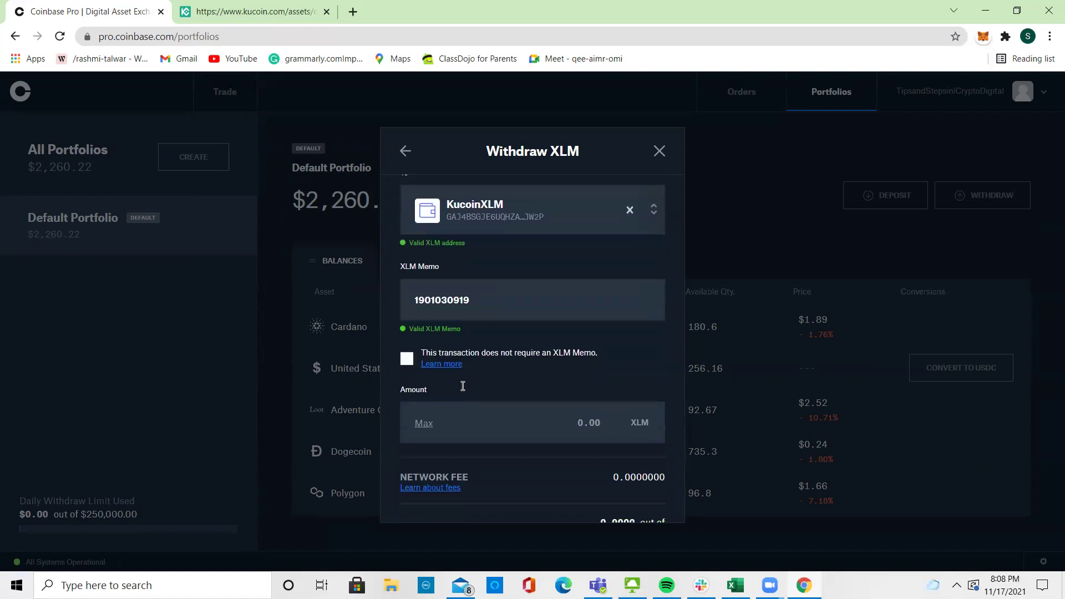
{"action": "left_click_drag", "start_coordinate": [491, 191], "coordinate": [437, 203]}
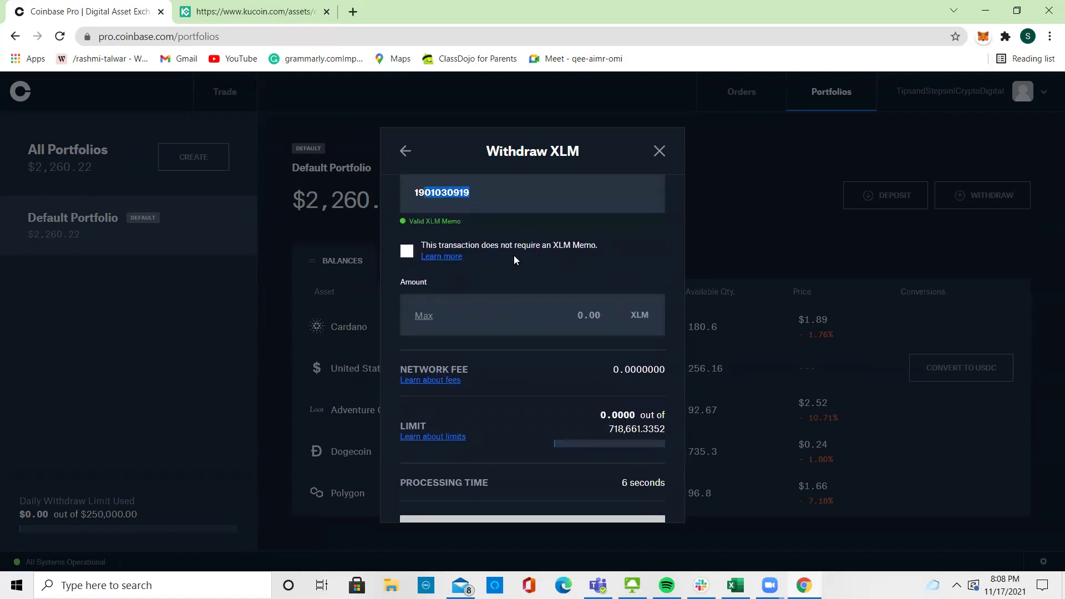
{"action": "scroll", "coordinate": [475, 335], "scroll_direction": "up", "scroll_amount": 2}
{"action": "scroll", "coordinate": [487, 410], "scroll_direction": "down", "scroll_amount": 2}
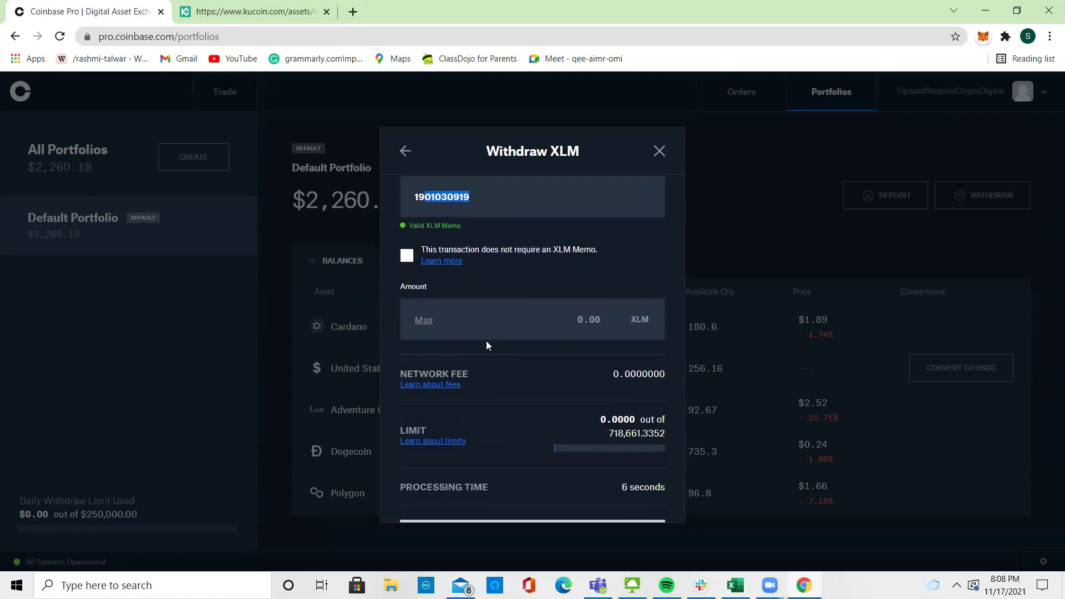
{"action": "left_click", "coordinate": [505, 309]}
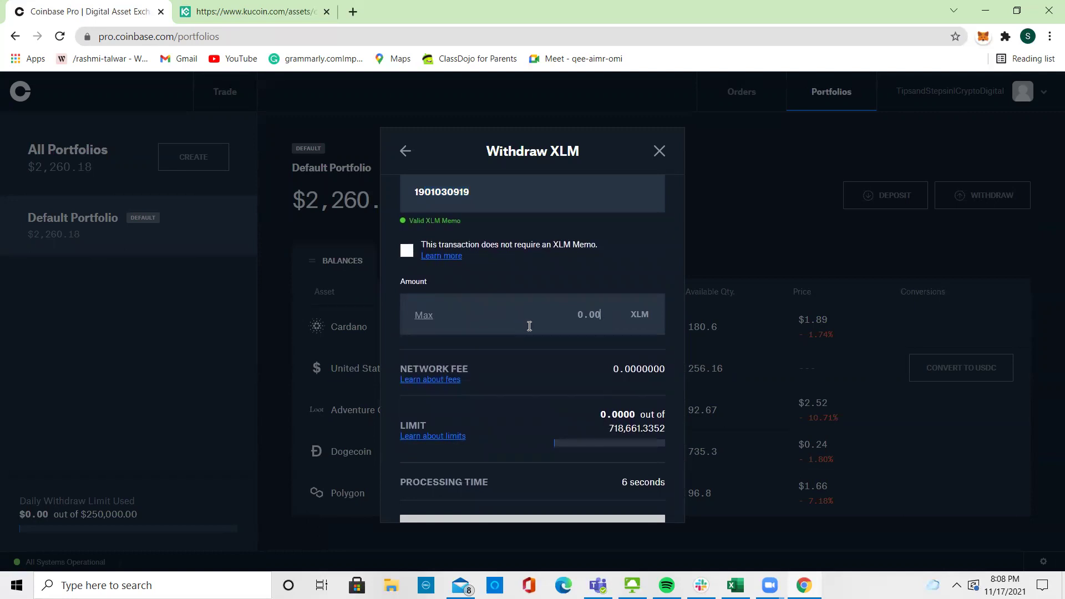
{"action": "type", "text": "25"}
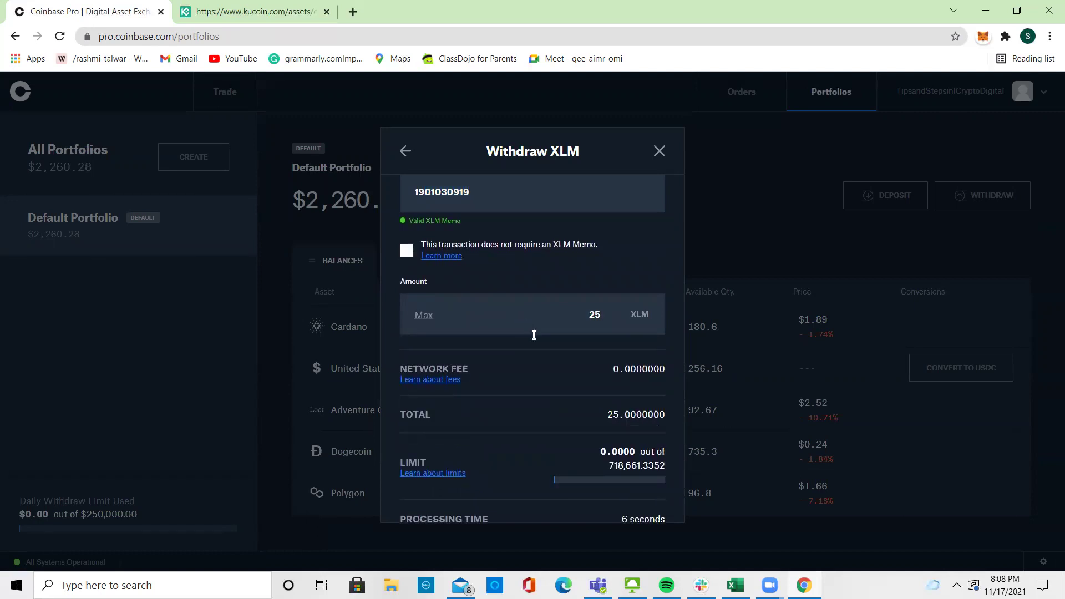
{"action": "scroll", "coordinate": [605, 494], "scroll_direction": "down", "scroll_amount": 1}
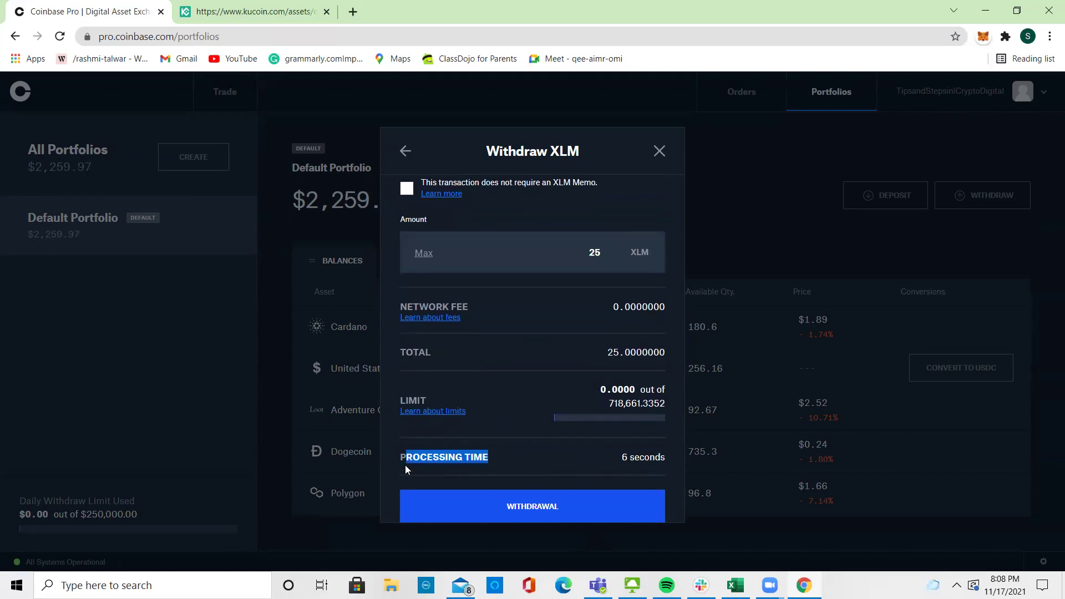
{"action": "left_click_drag", "start_coordinate": [621, 457], "coordinate": [665, 458]}
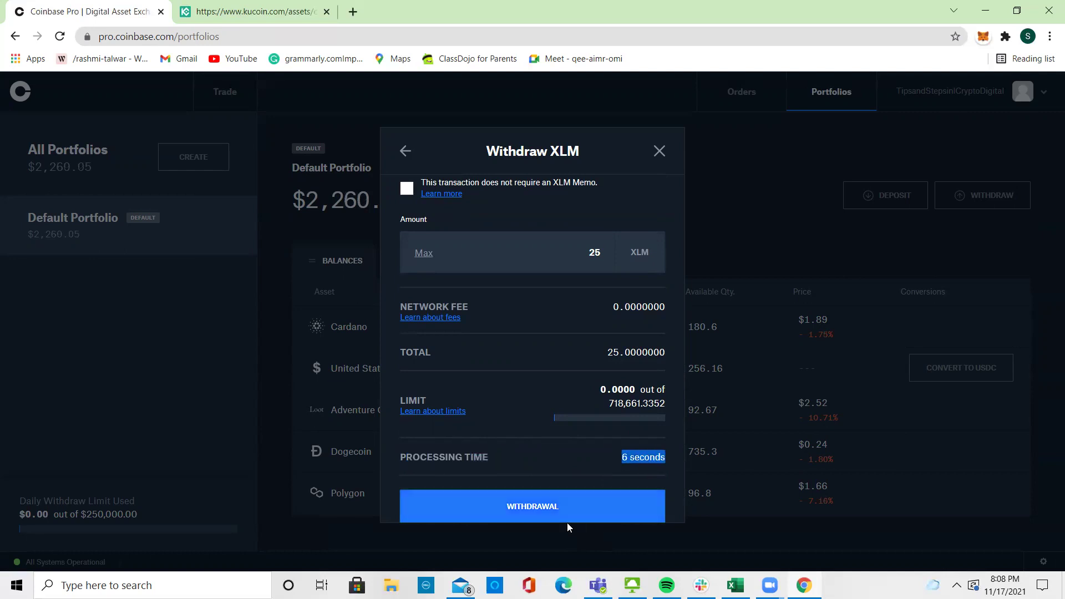
Step: Submit the 25 XLM withdrawal and confirm it with the 2-step verification code
{"action": "left_click", "coordinate": [543, 511]}
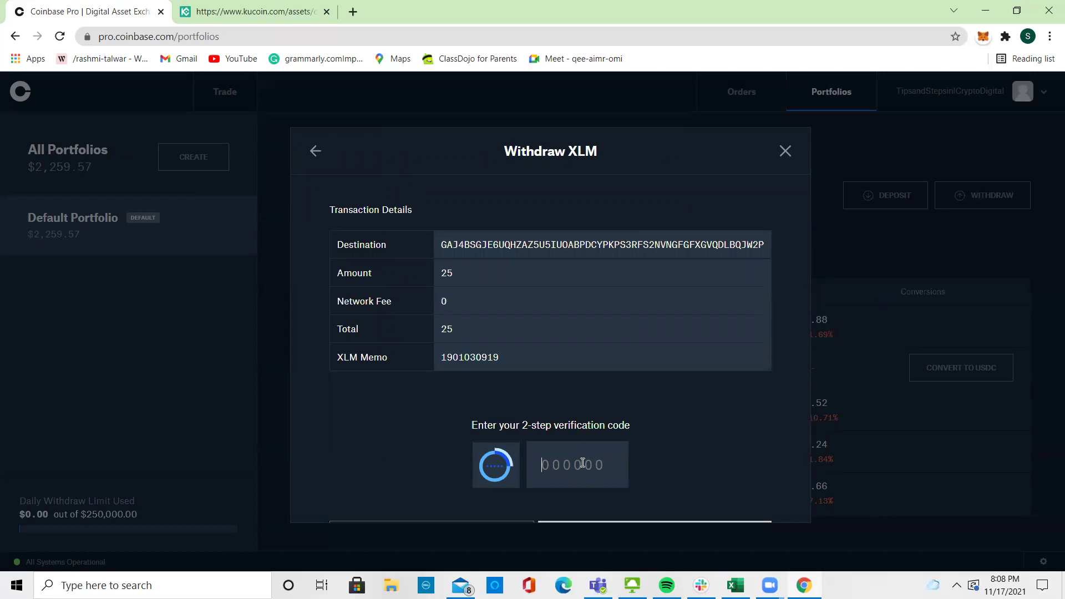
{"action": "scroll", "coordinate": [667, 403], "scroll_direction": "down", "scroll_amount": 1}
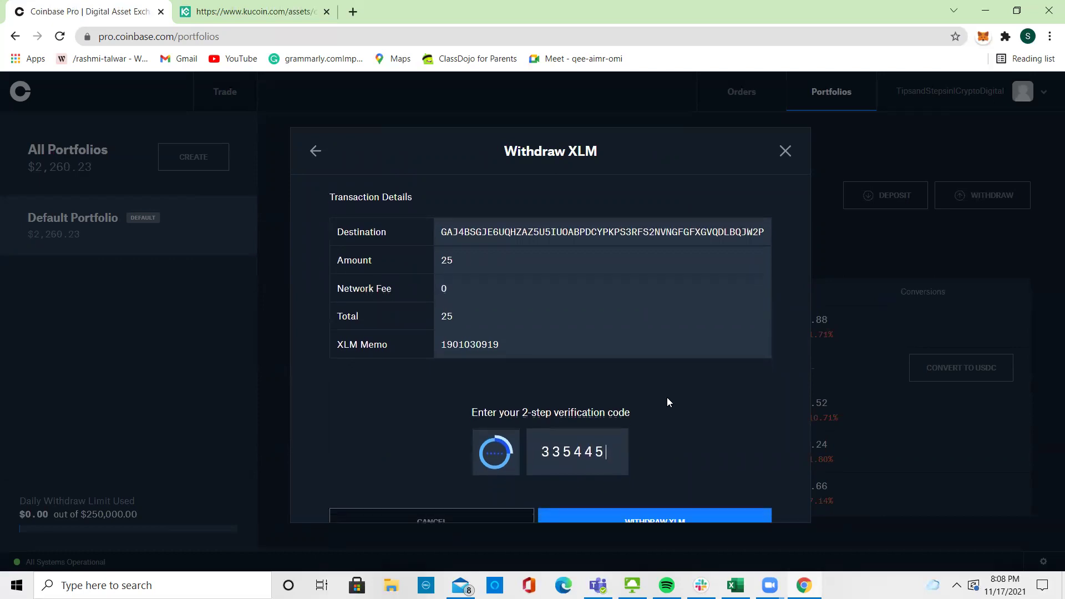
{"action": "scroll", "coordinate": [667, 403], "scroll_direction": "down", "scroll_amount": 1}
{"action": "left_click", "coordinate": [665, 498]}
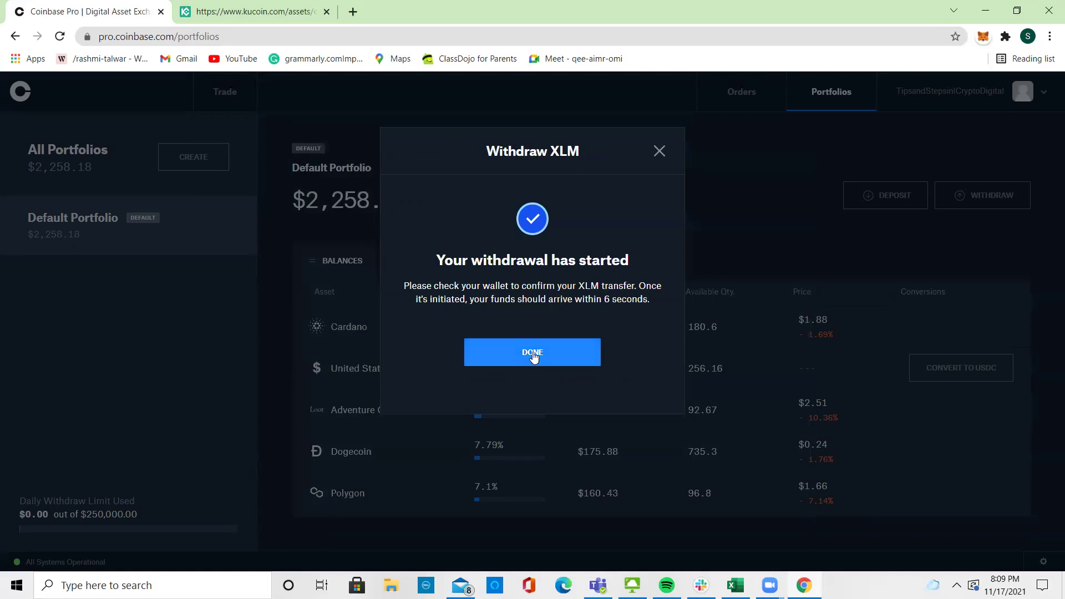
Step: Close the confirmation and reload the Withdrawals list to see the 25 XLM withdrawal Completed
{"action": "left_click", "coordinate": [539, 355]}
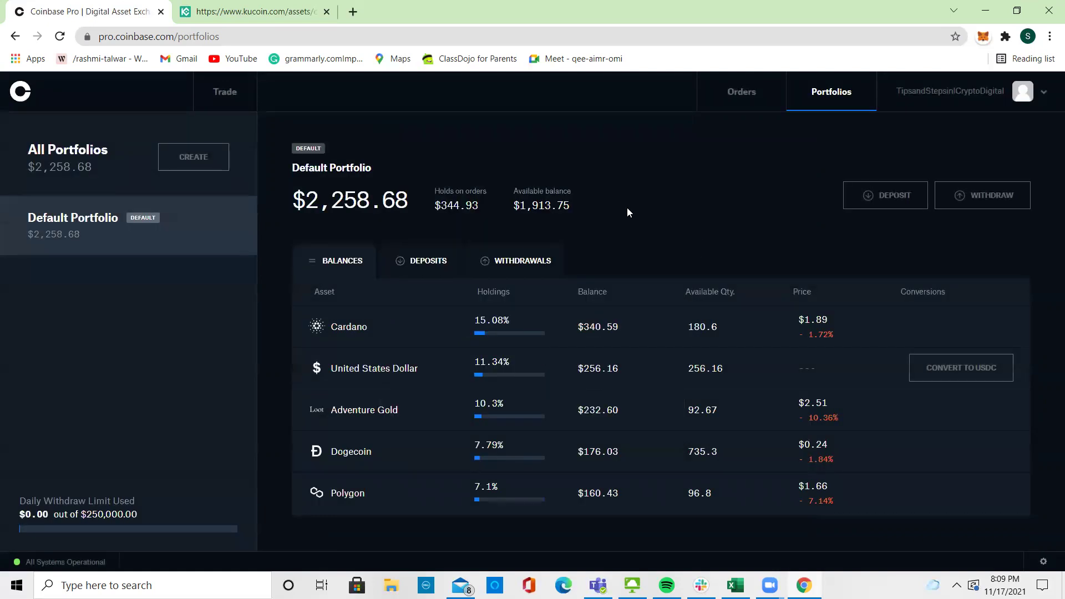
{"action": "left_click", "coordinate": [517, 262]}
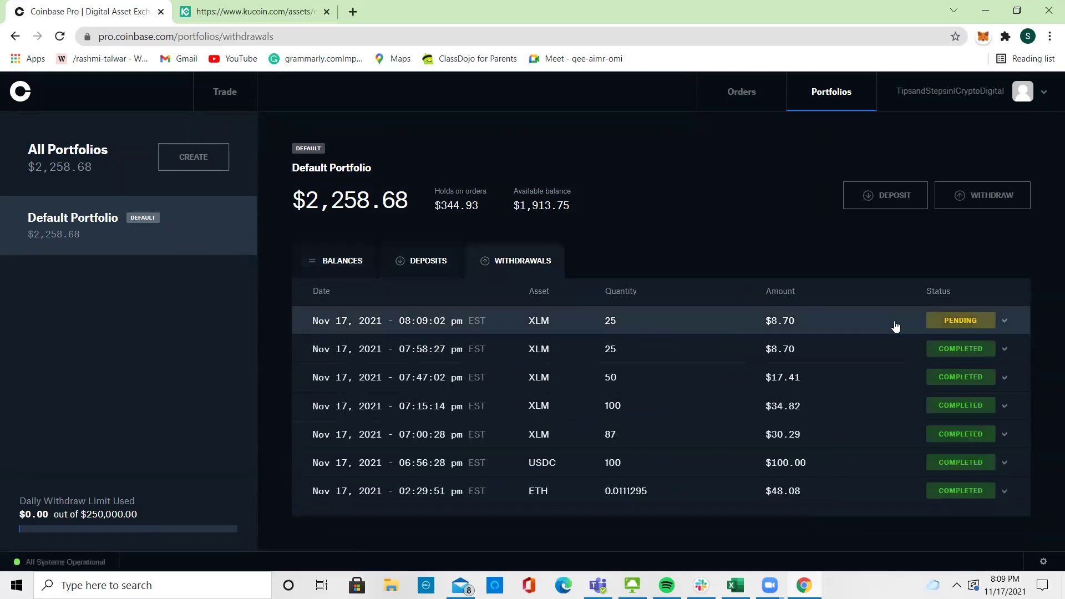
{"action": "right_click", "coordinate": [777, 239]}
{"action": "left_click", "coordinate": [830, 284]}
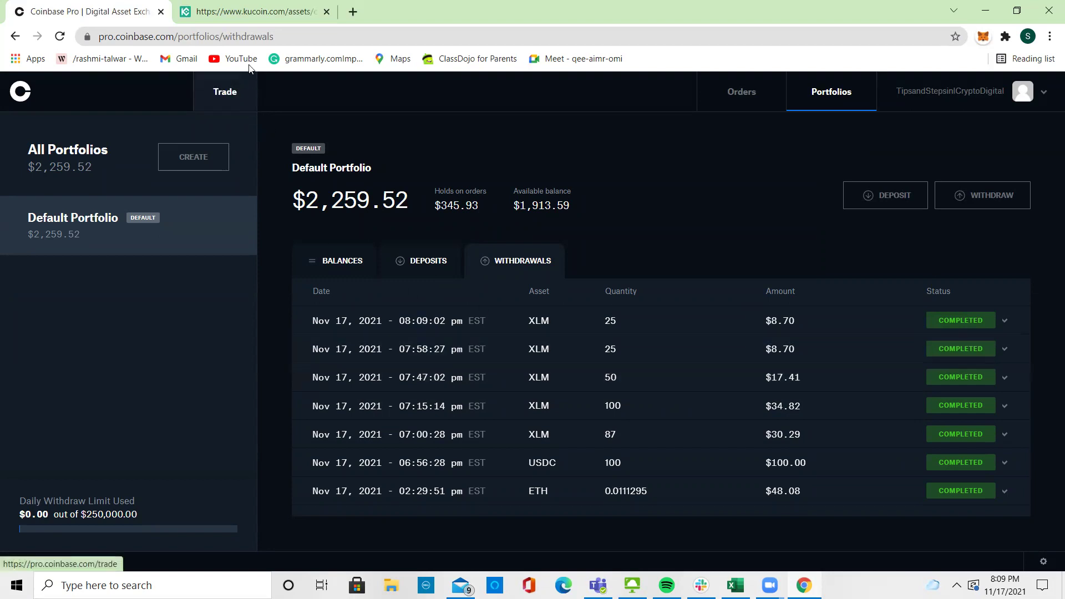
Step: Check the XLM deposit in KuCoin's deposit history, then view the Assets Overview balances
{"action": "left_click", "coordinate": [261, 15]}
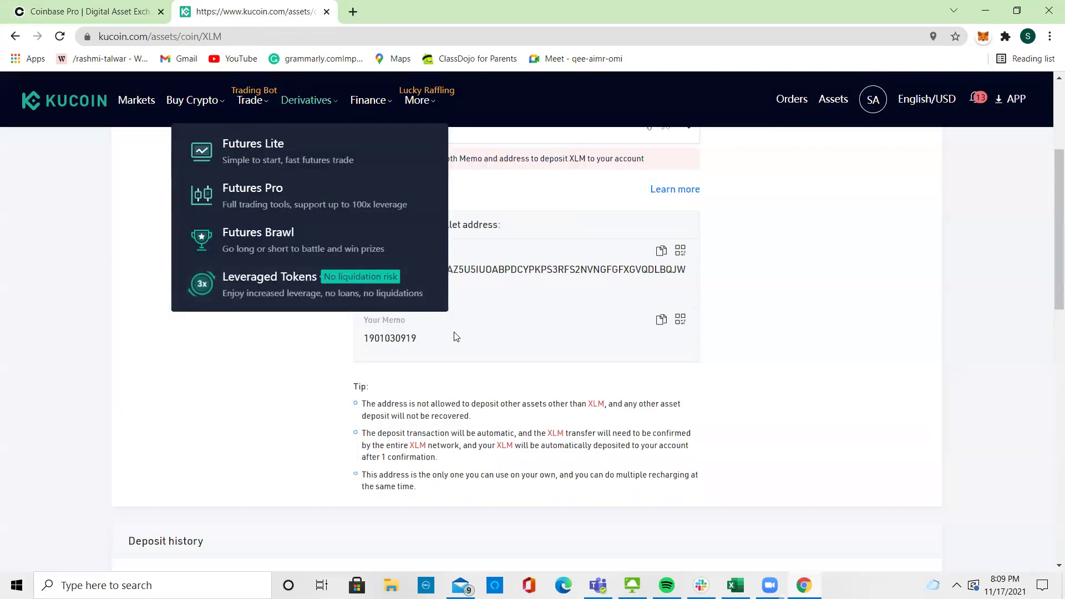
{"action": "scroll", "coordinate": [449, 333], "scroll_direction": "up", "scroll_amount": 4}
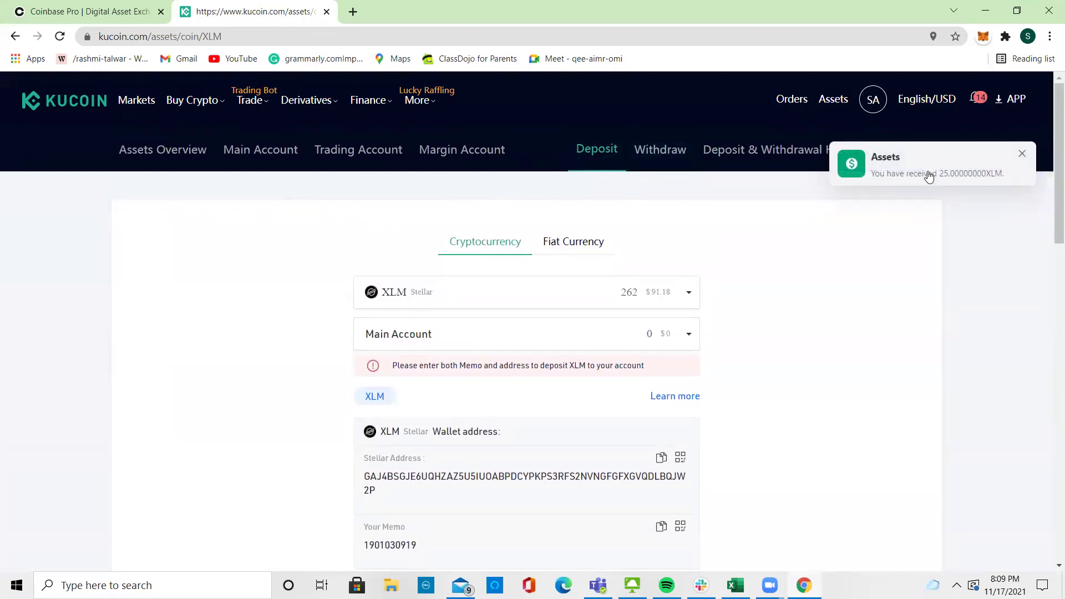
{"action": "left_click", "coordinate": [928, 173]}
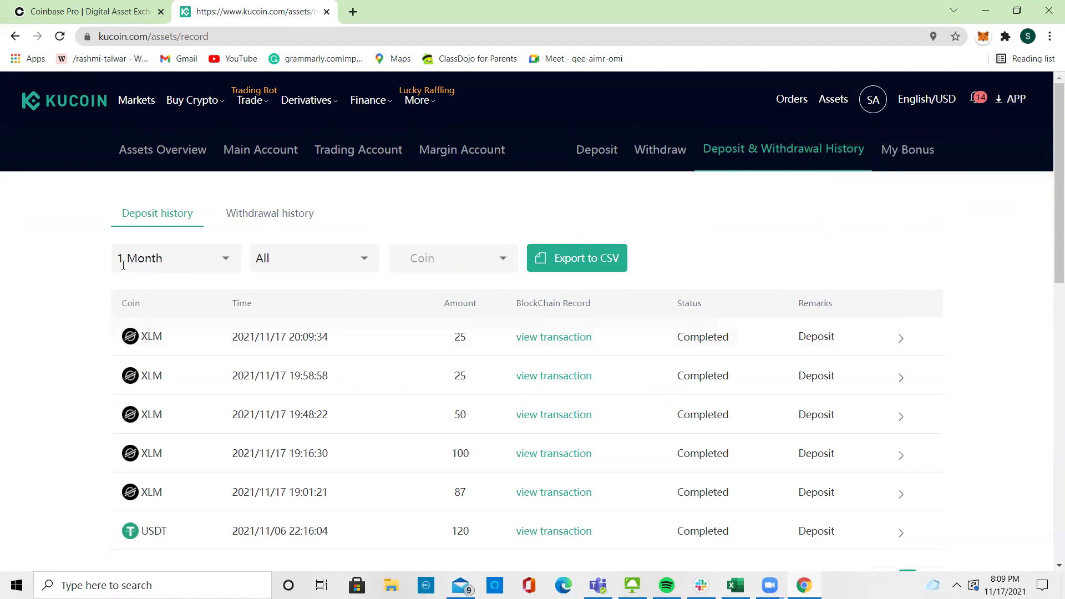
{"action": "left_click", "coordinate": [190, 149]}
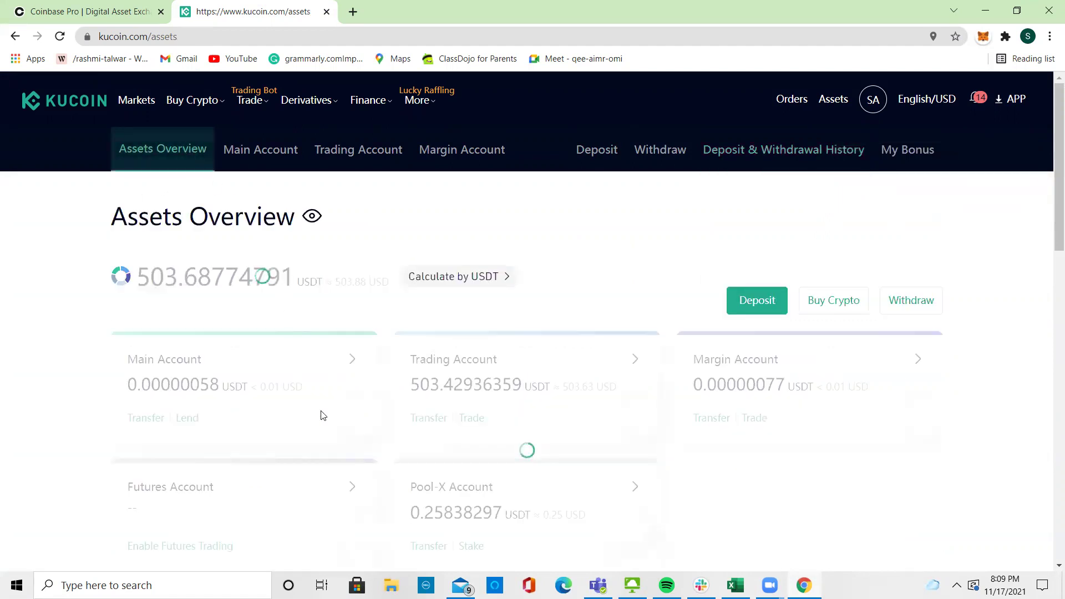
{"action": "scroll", "coordinate": [238, 385], "scroll_direction": "down", "scroll_amount": 2}
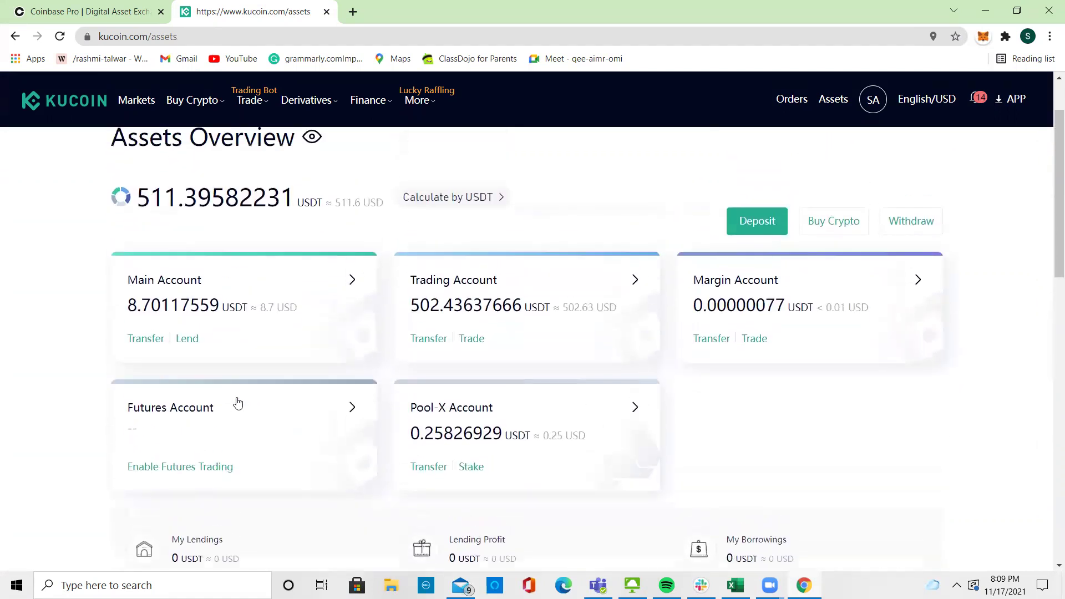
{"action": "scroll", "coordinate": [237, 402], "scroll_direction": "up", "scroll_amount": 2}
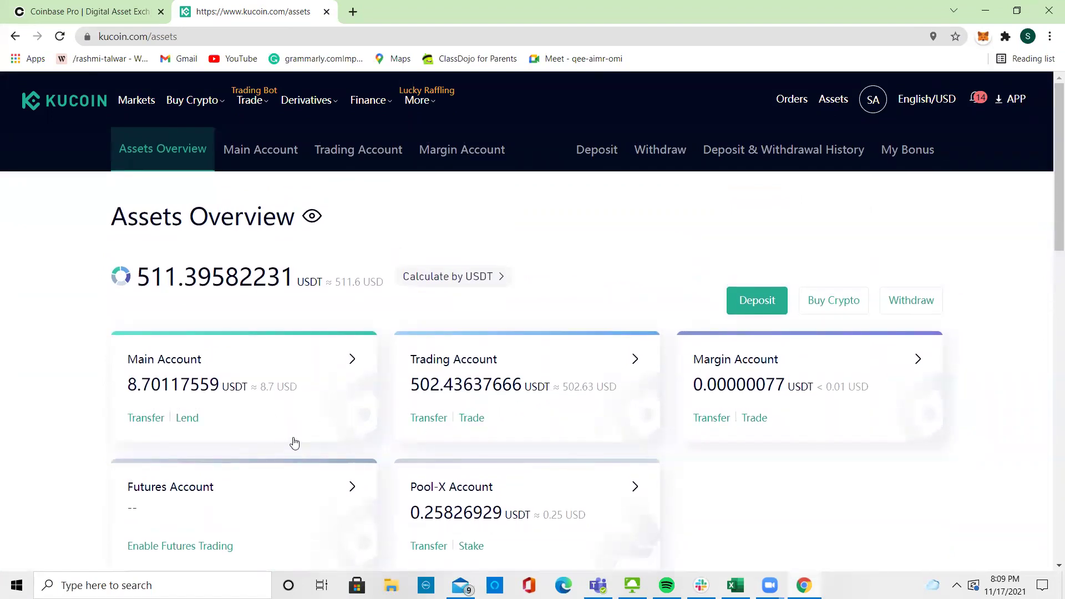
Step: Start a Main-to-Trading Account transfer and select XLM as the coin
{"action": "left_click", "coordinate": [429, 419]}
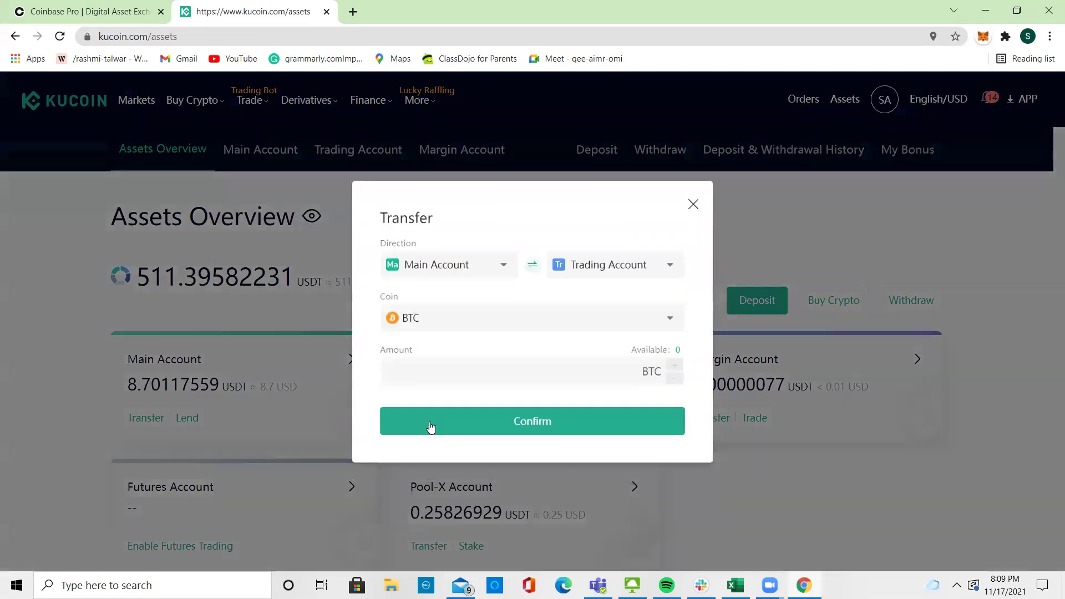
{"action": "left_click", "coordinate": [530, 320]}
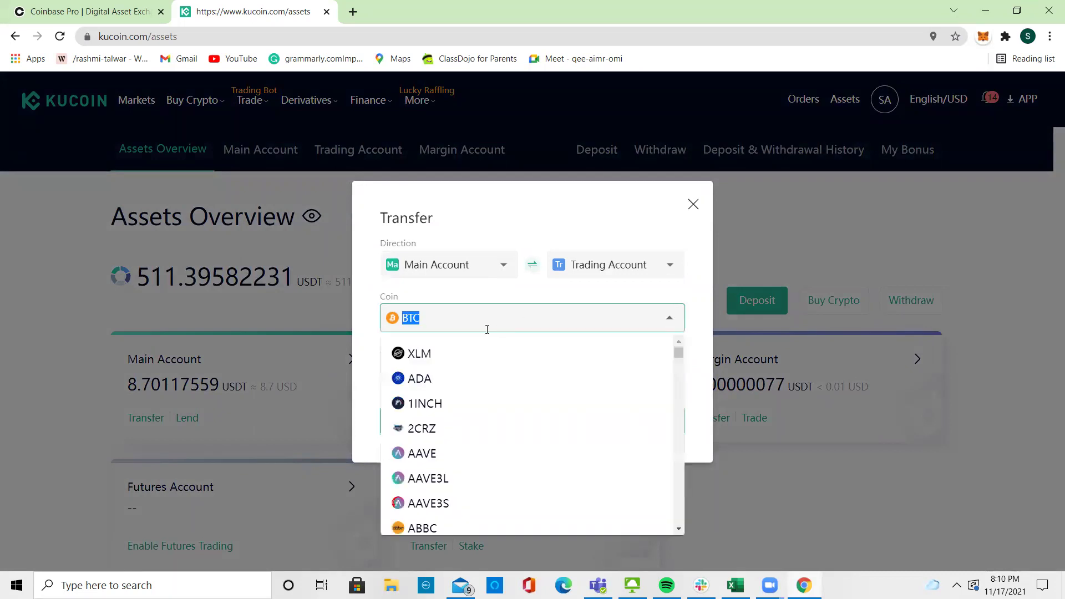
{"action": "type", "text": "xl"}
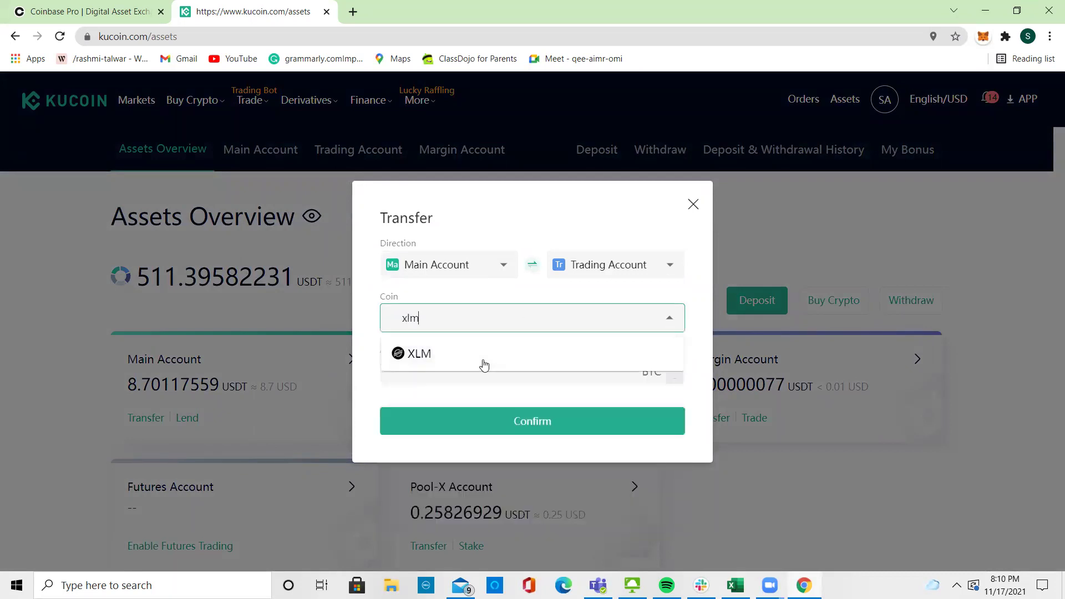
{"action": "type", "text": "m"}
{"action": "left_click", "coordinate": [447, 360]}
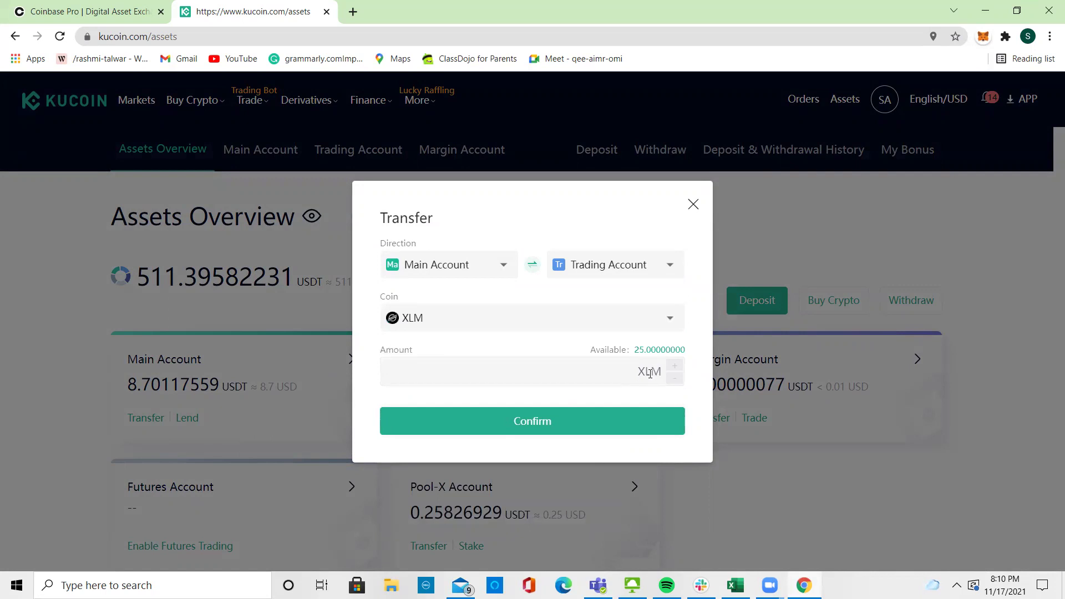
Step: Enter 25 as the XLM transfer amount, using the available balance, and confirm
{"action": "left_click_drag", "start_coordinate": [644, 358], "coordinate": [732, 350]}
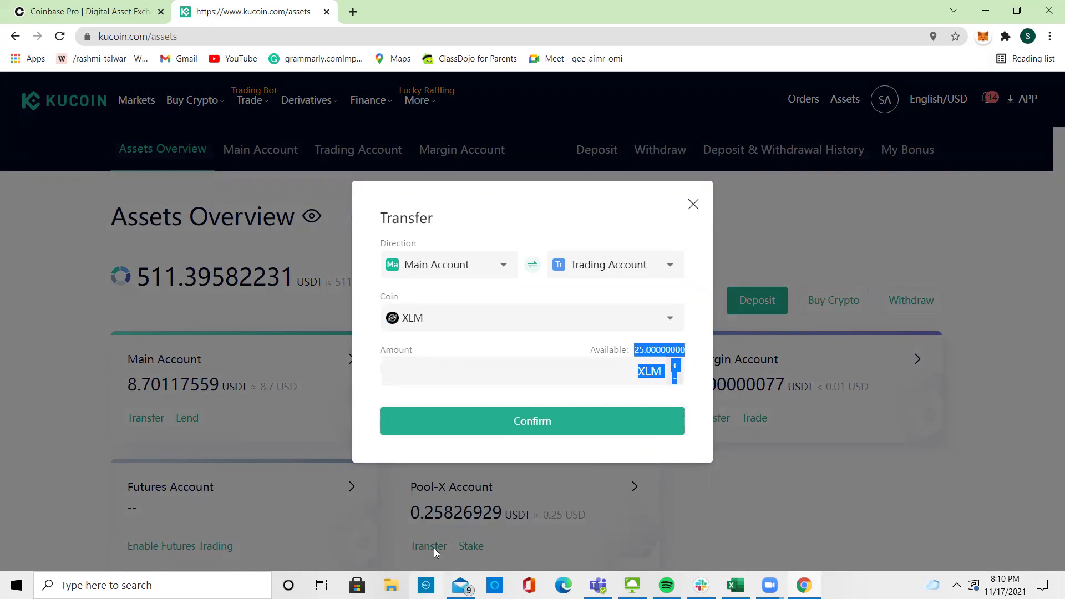
{"action": "left_click", "coordinate": [541, 436]}
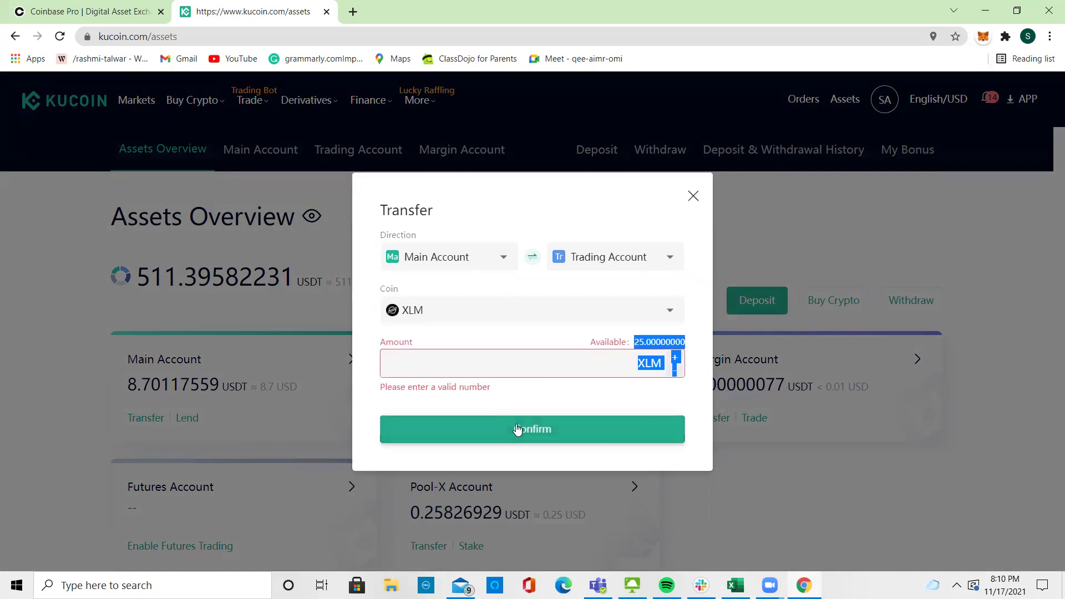
{"action": "left_click", "coordinate": [624, 362]}
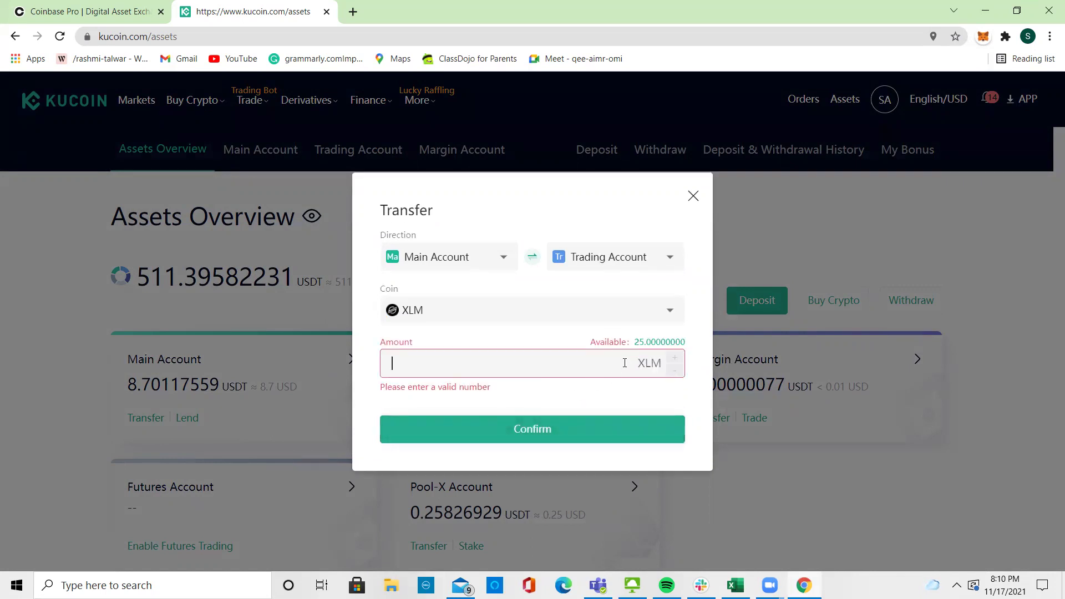
{"action": "type", "text": "25"}
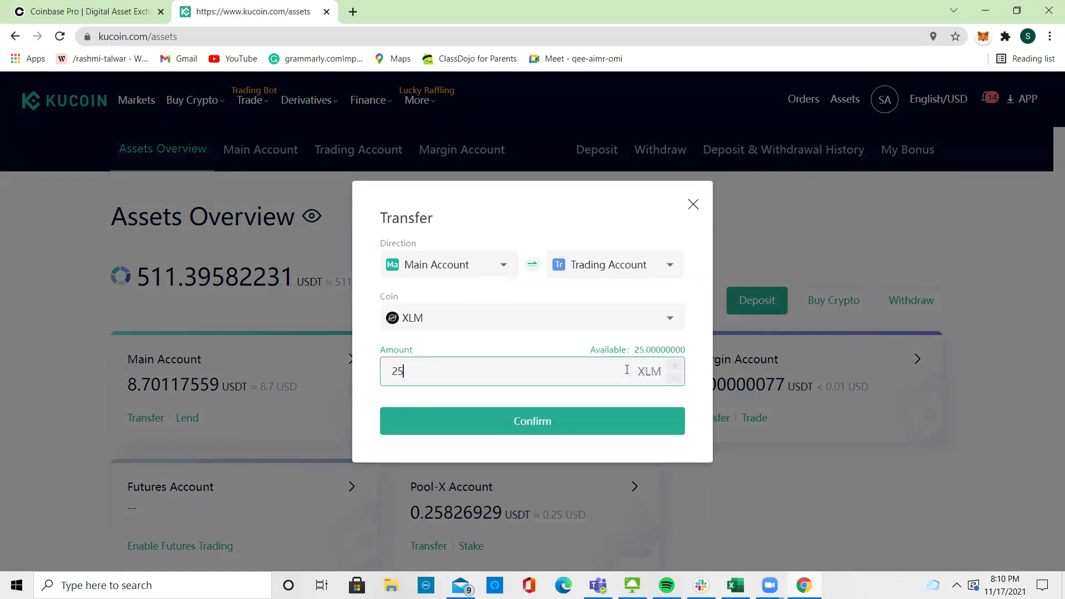
{"action": "left_click", "coordinate": [495, 426]}
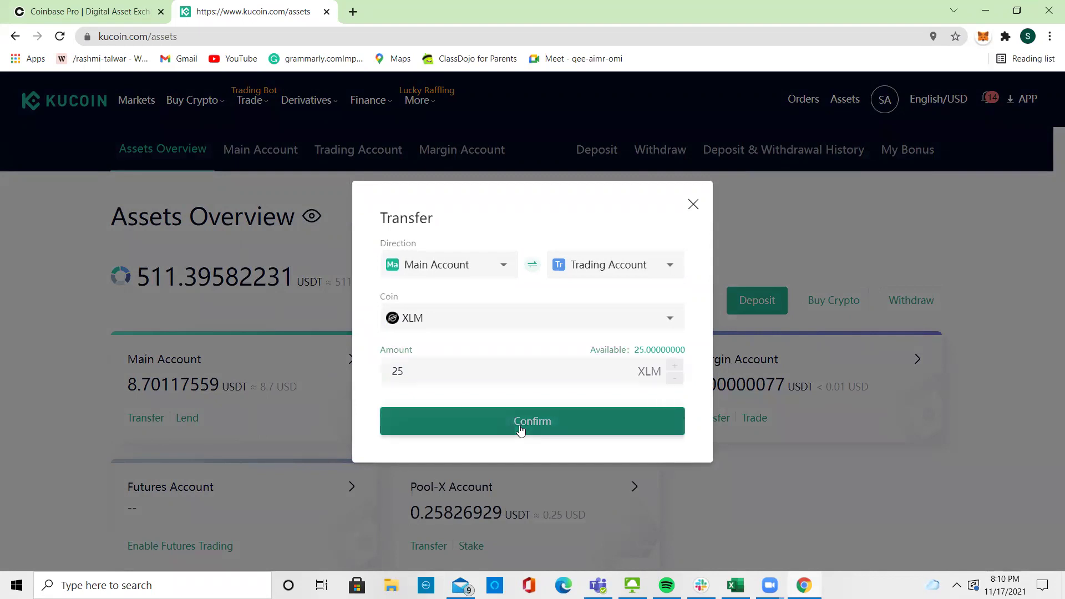